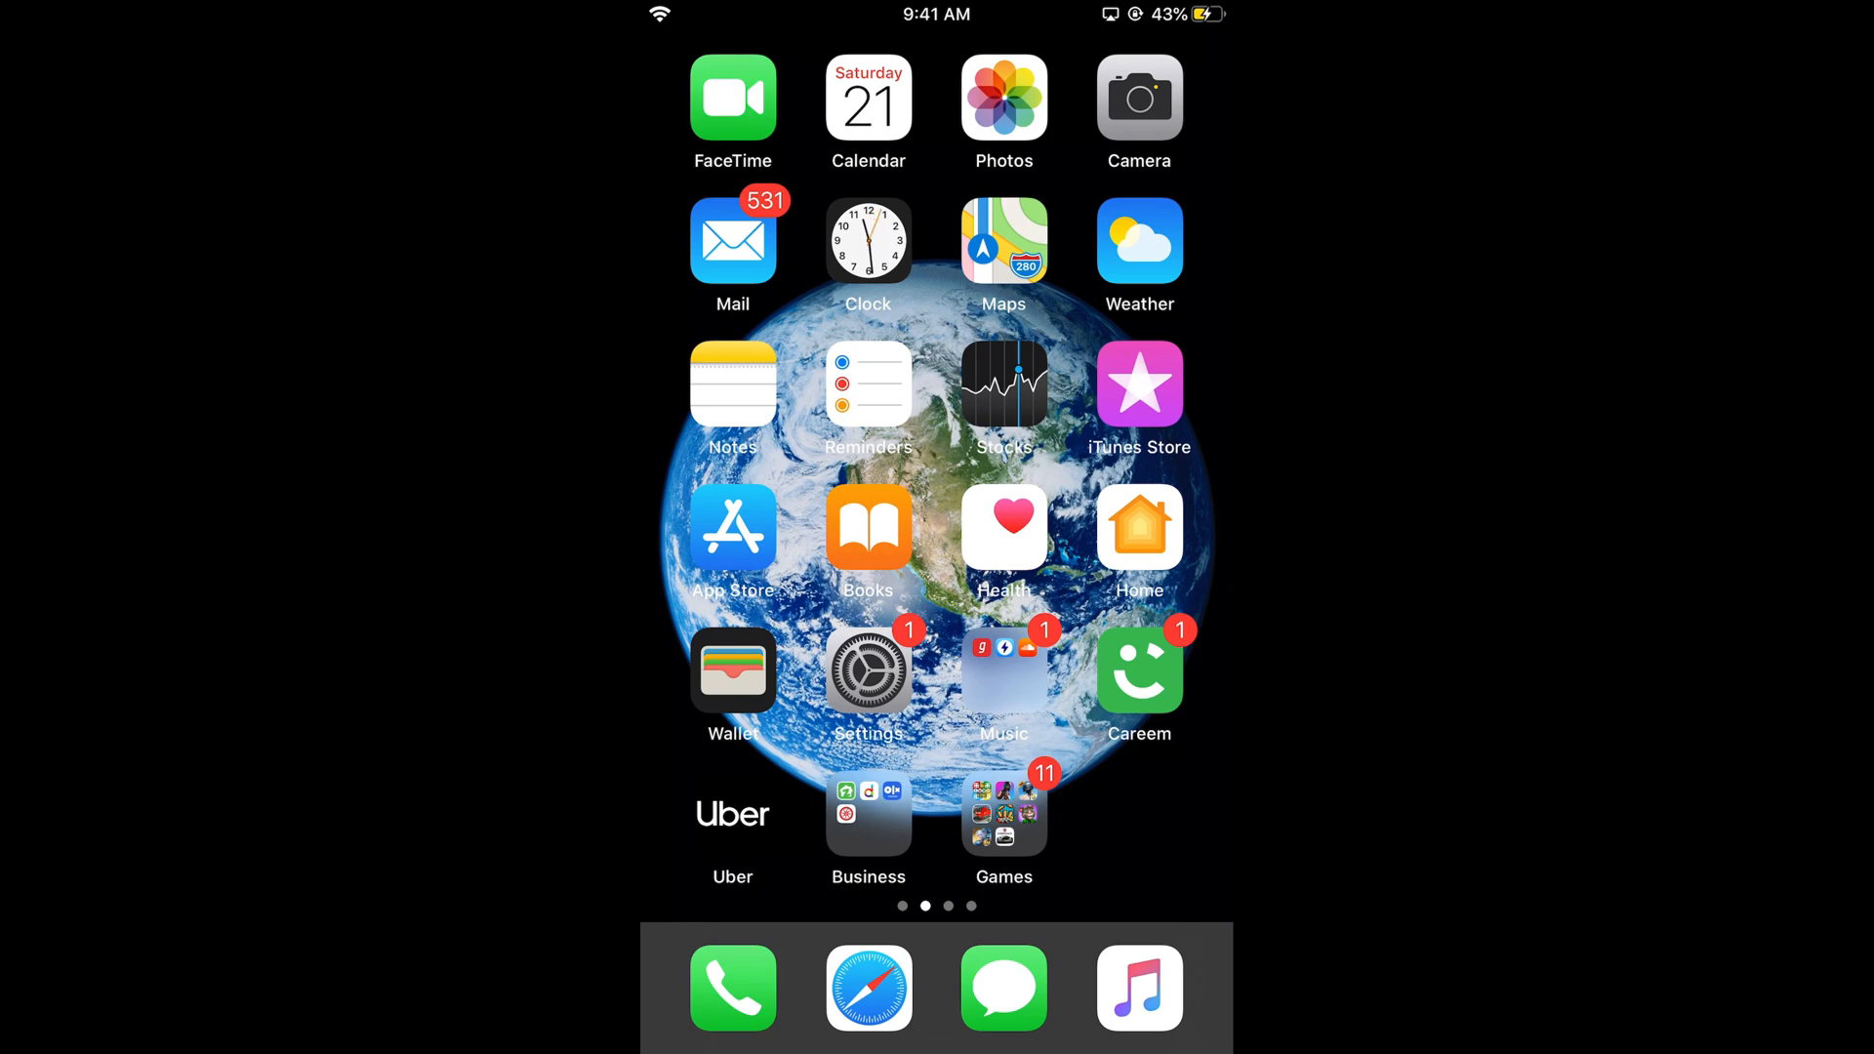
- Check Software Update under General and confirm iOS 13.0 is already up to date
left_click(869, 672)
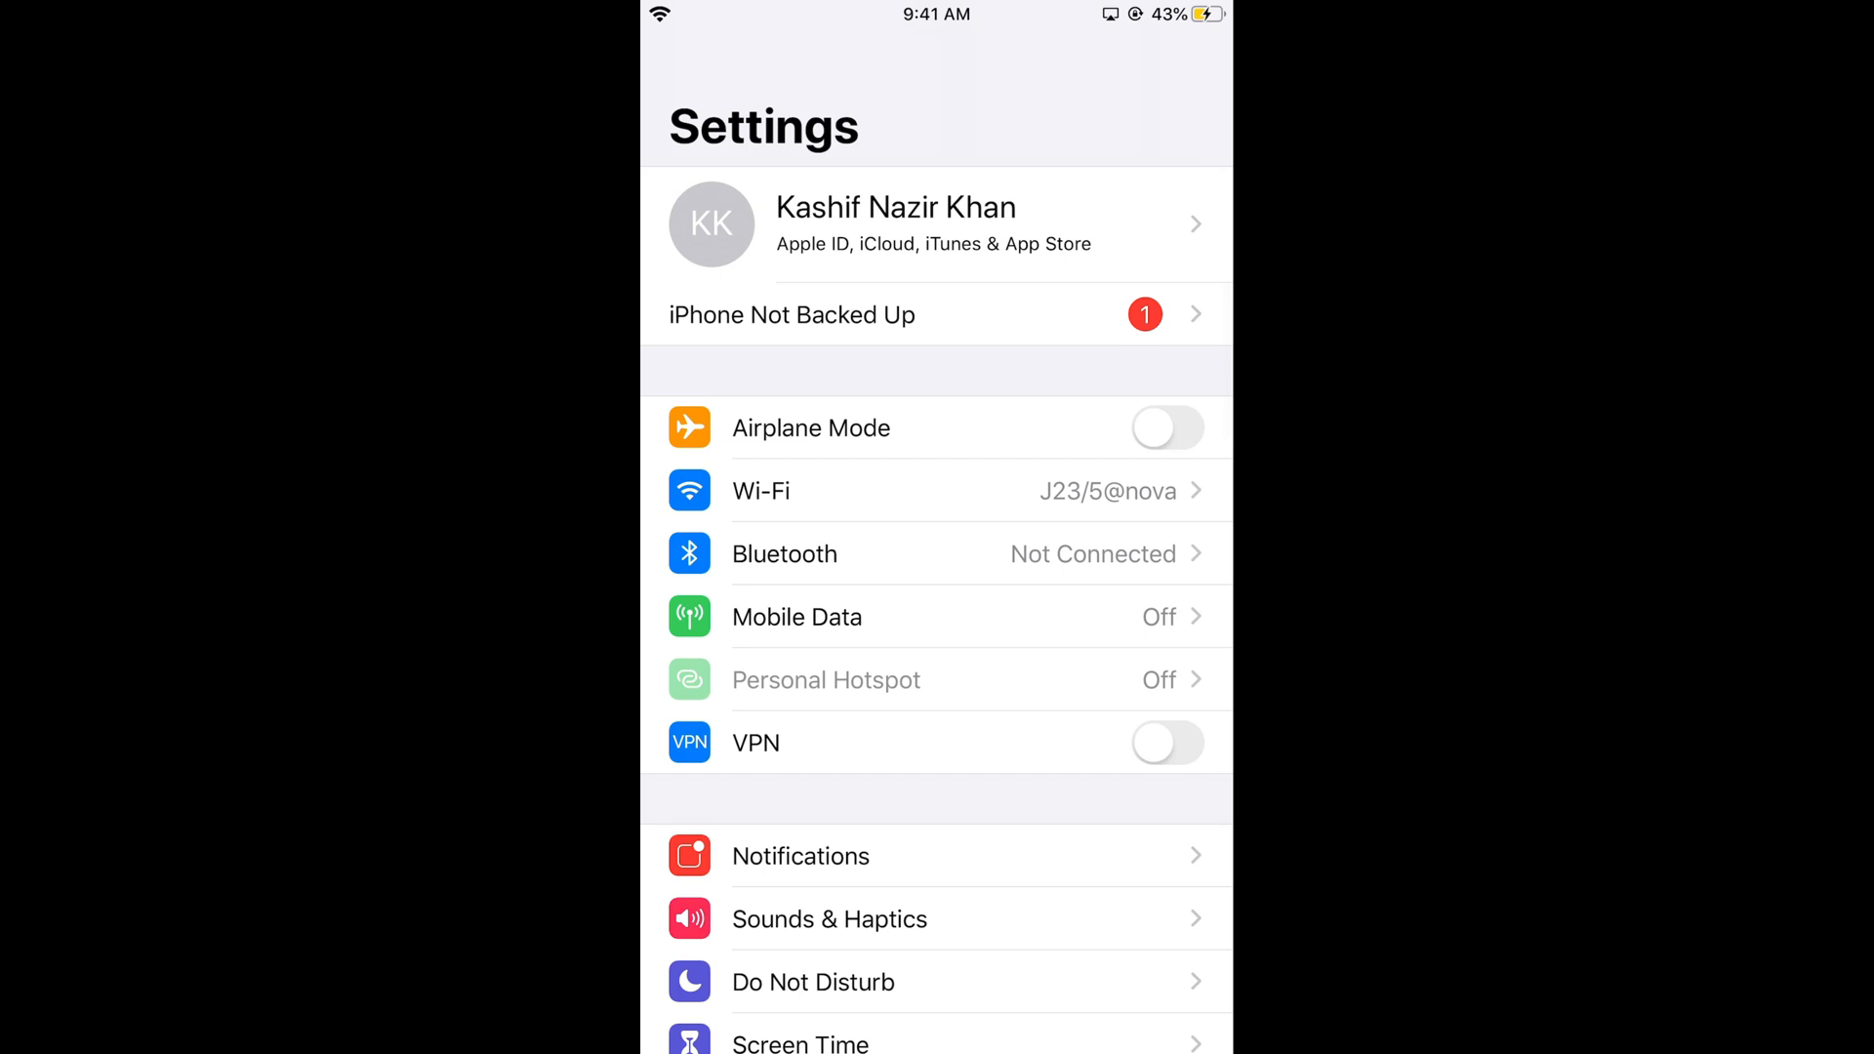
scroll(939, 585, "down", 5)
left_click(938, 792)
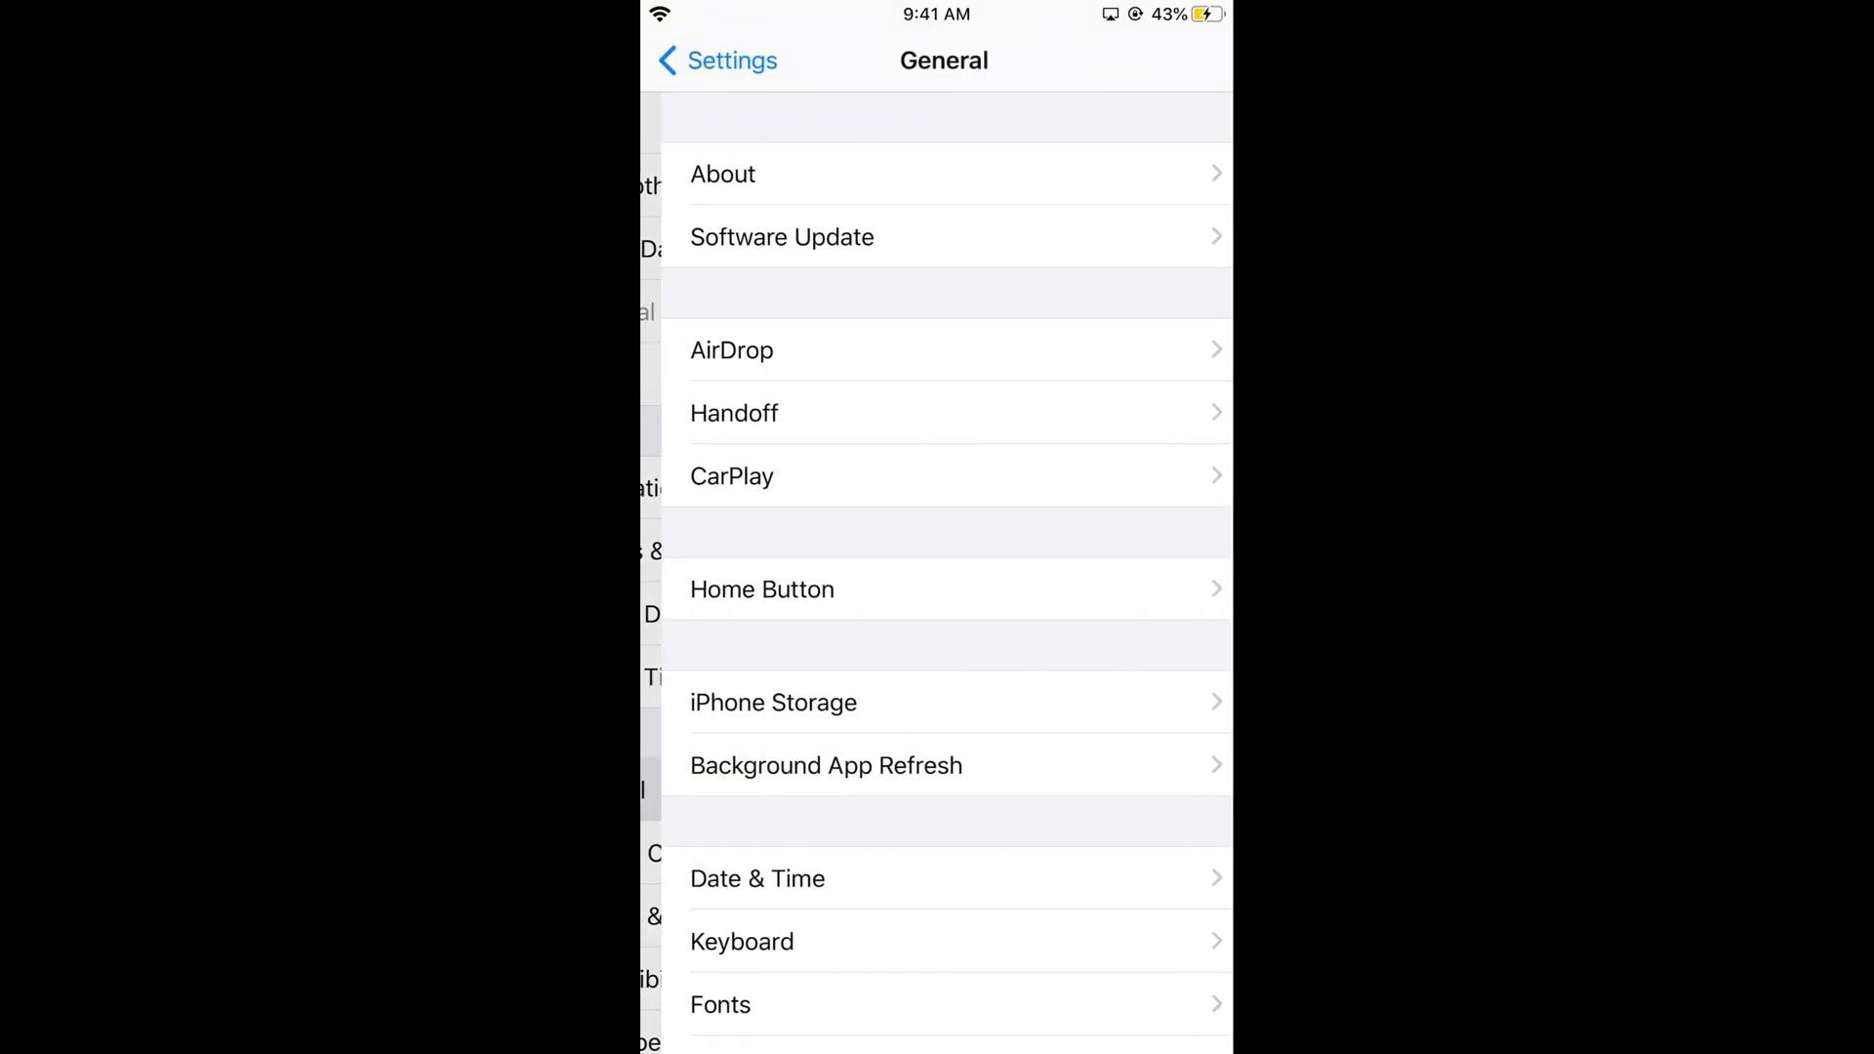
left_click(937, 235)
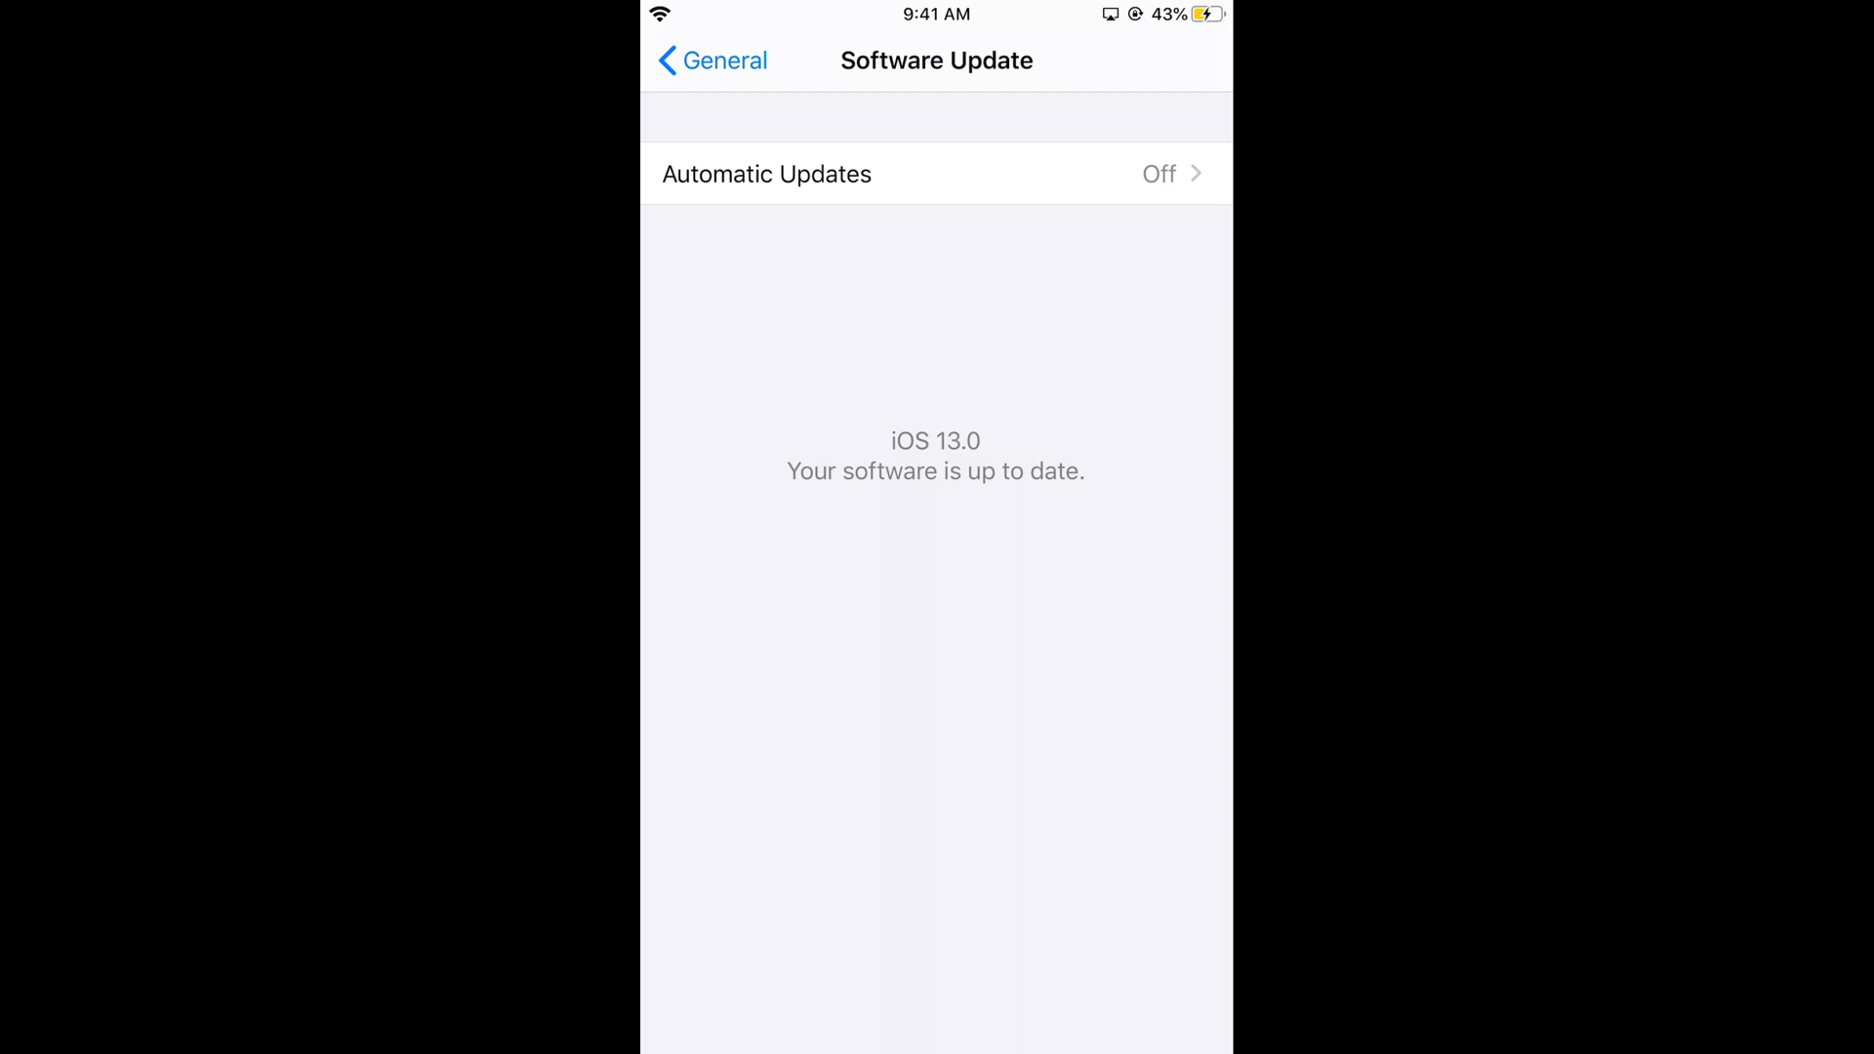
left_click(710, 61)
- Return to the main Settings list and enter the Accessibility settings
left_click(710, 61)
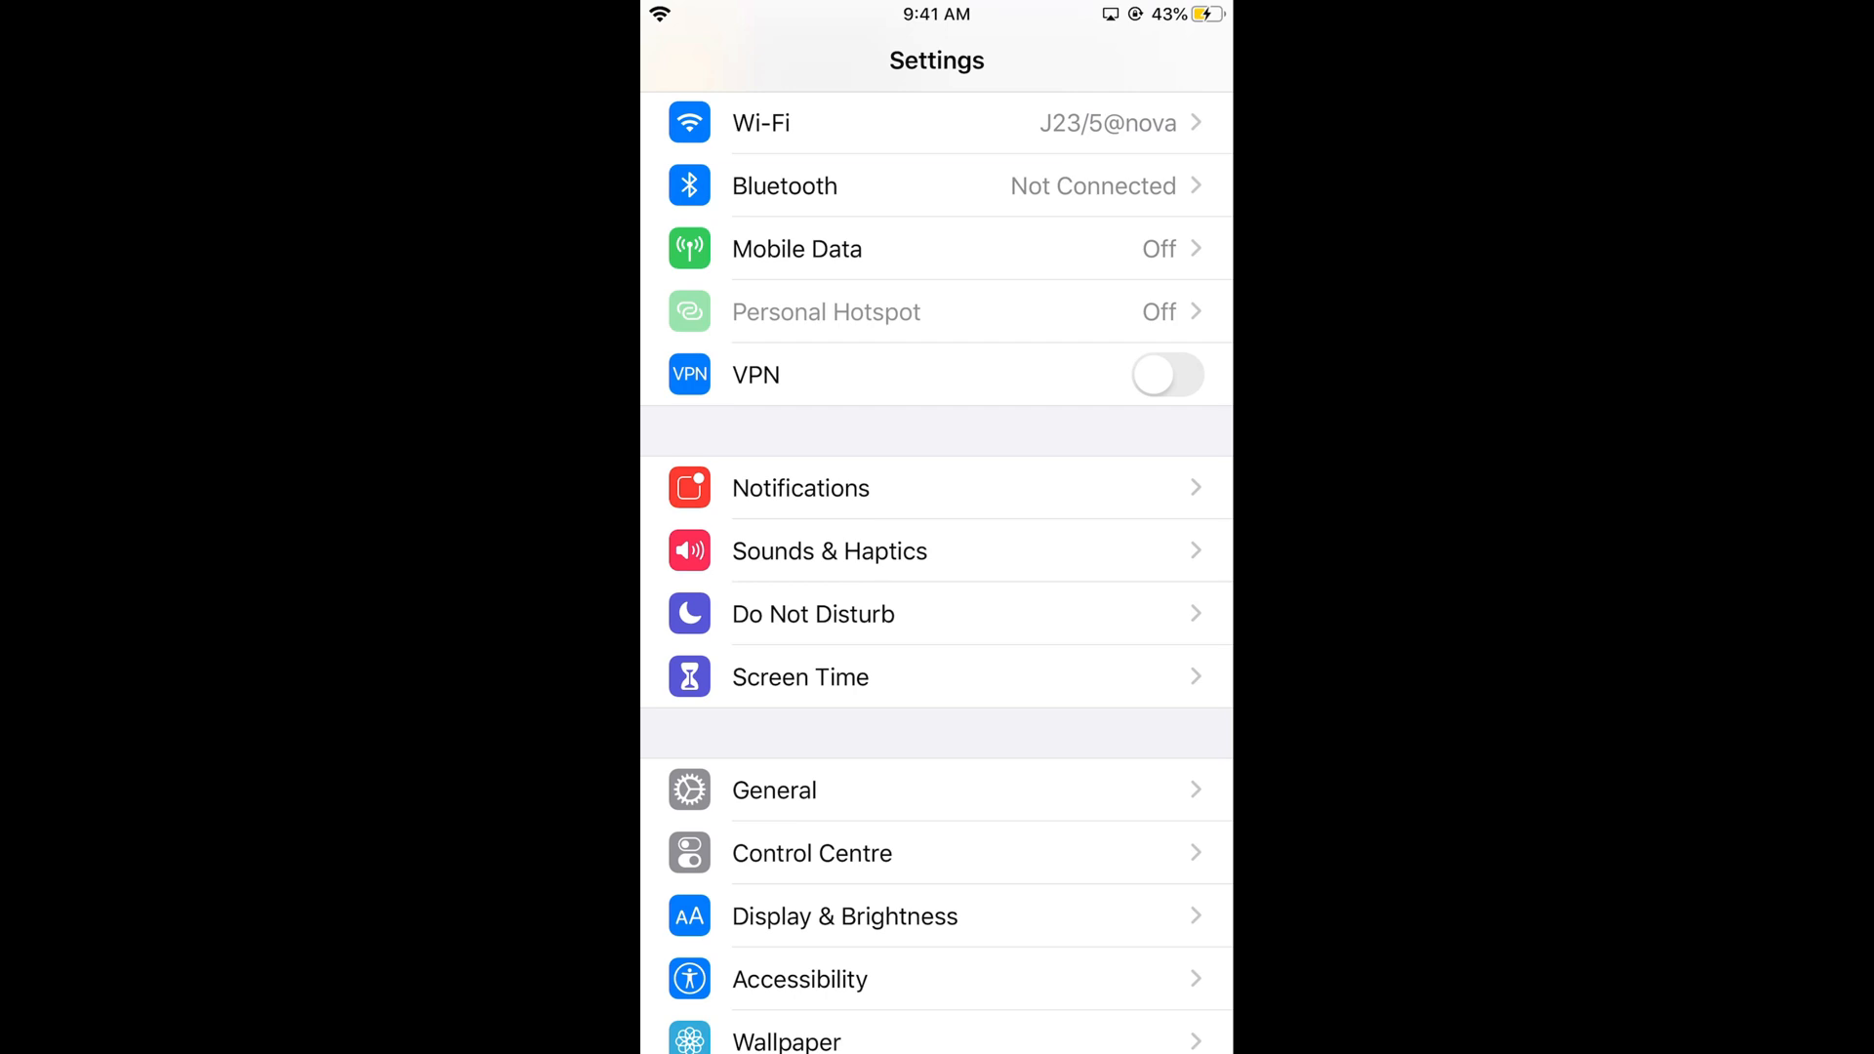
scroll(938, 586, "down", 5)
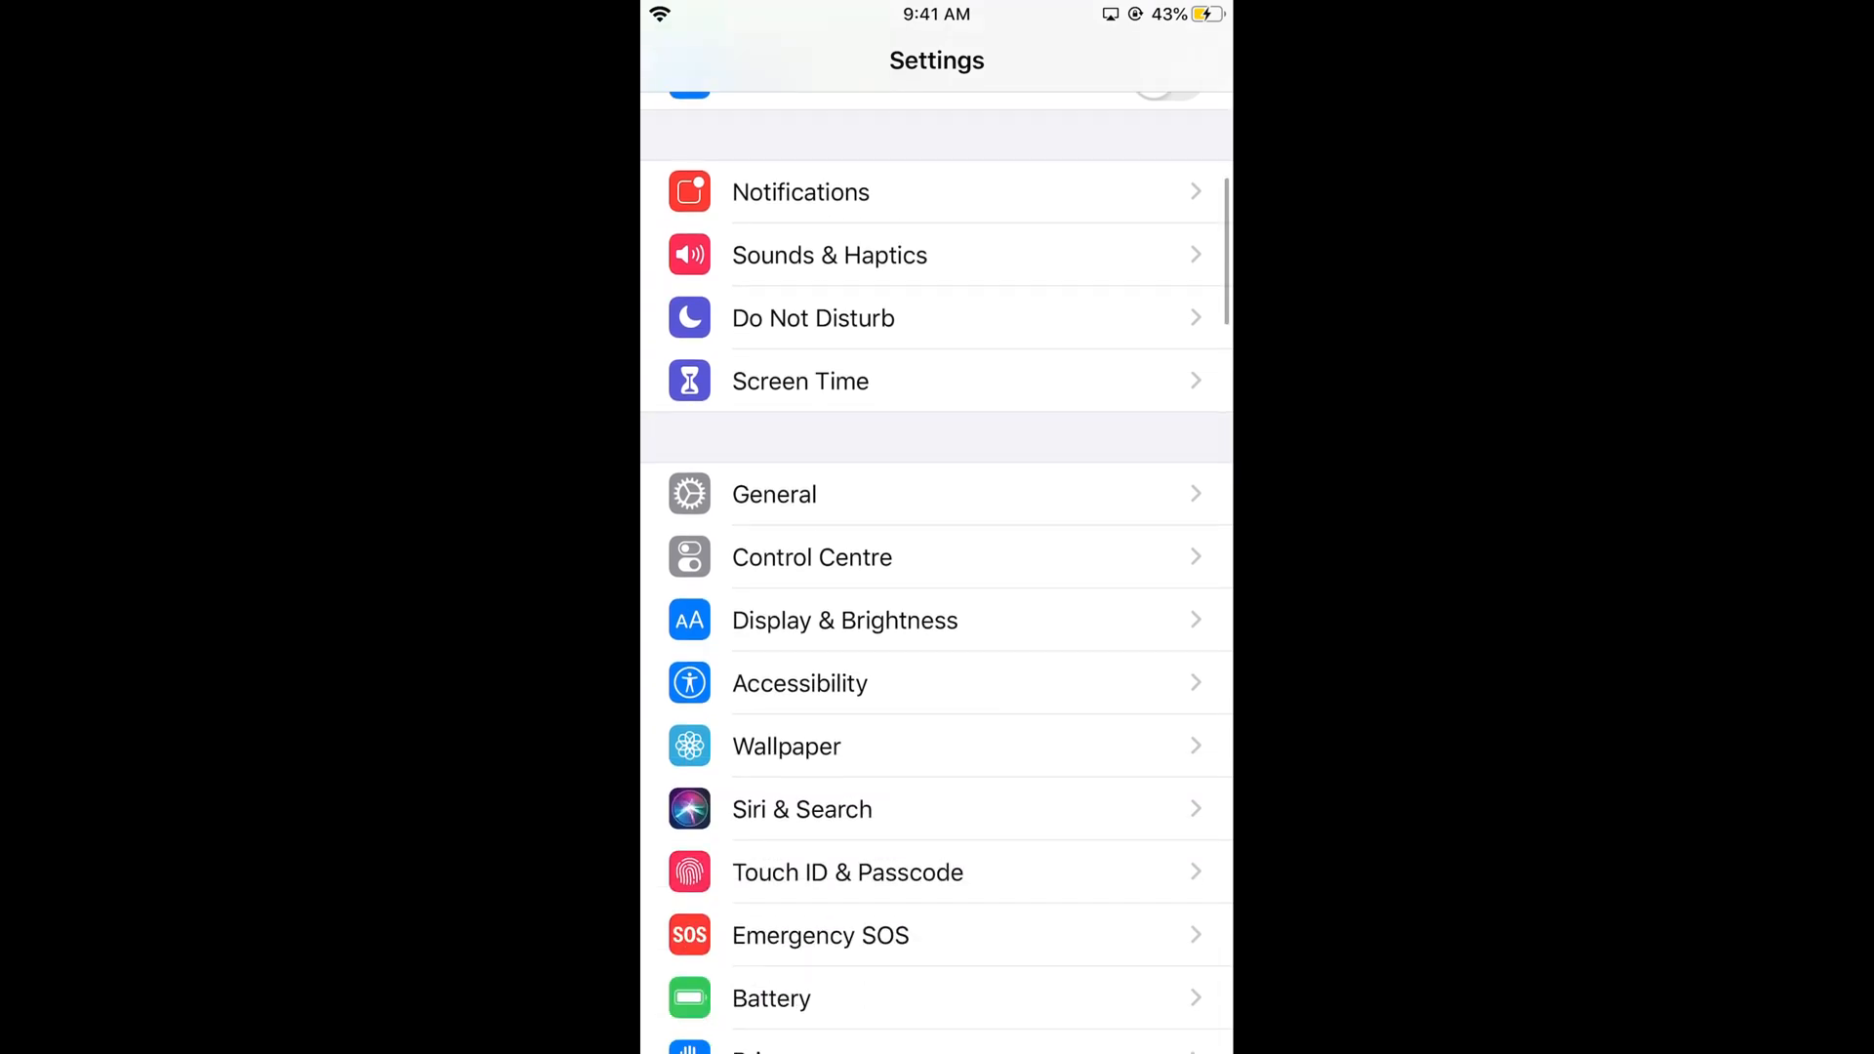
left_click(938, 683)
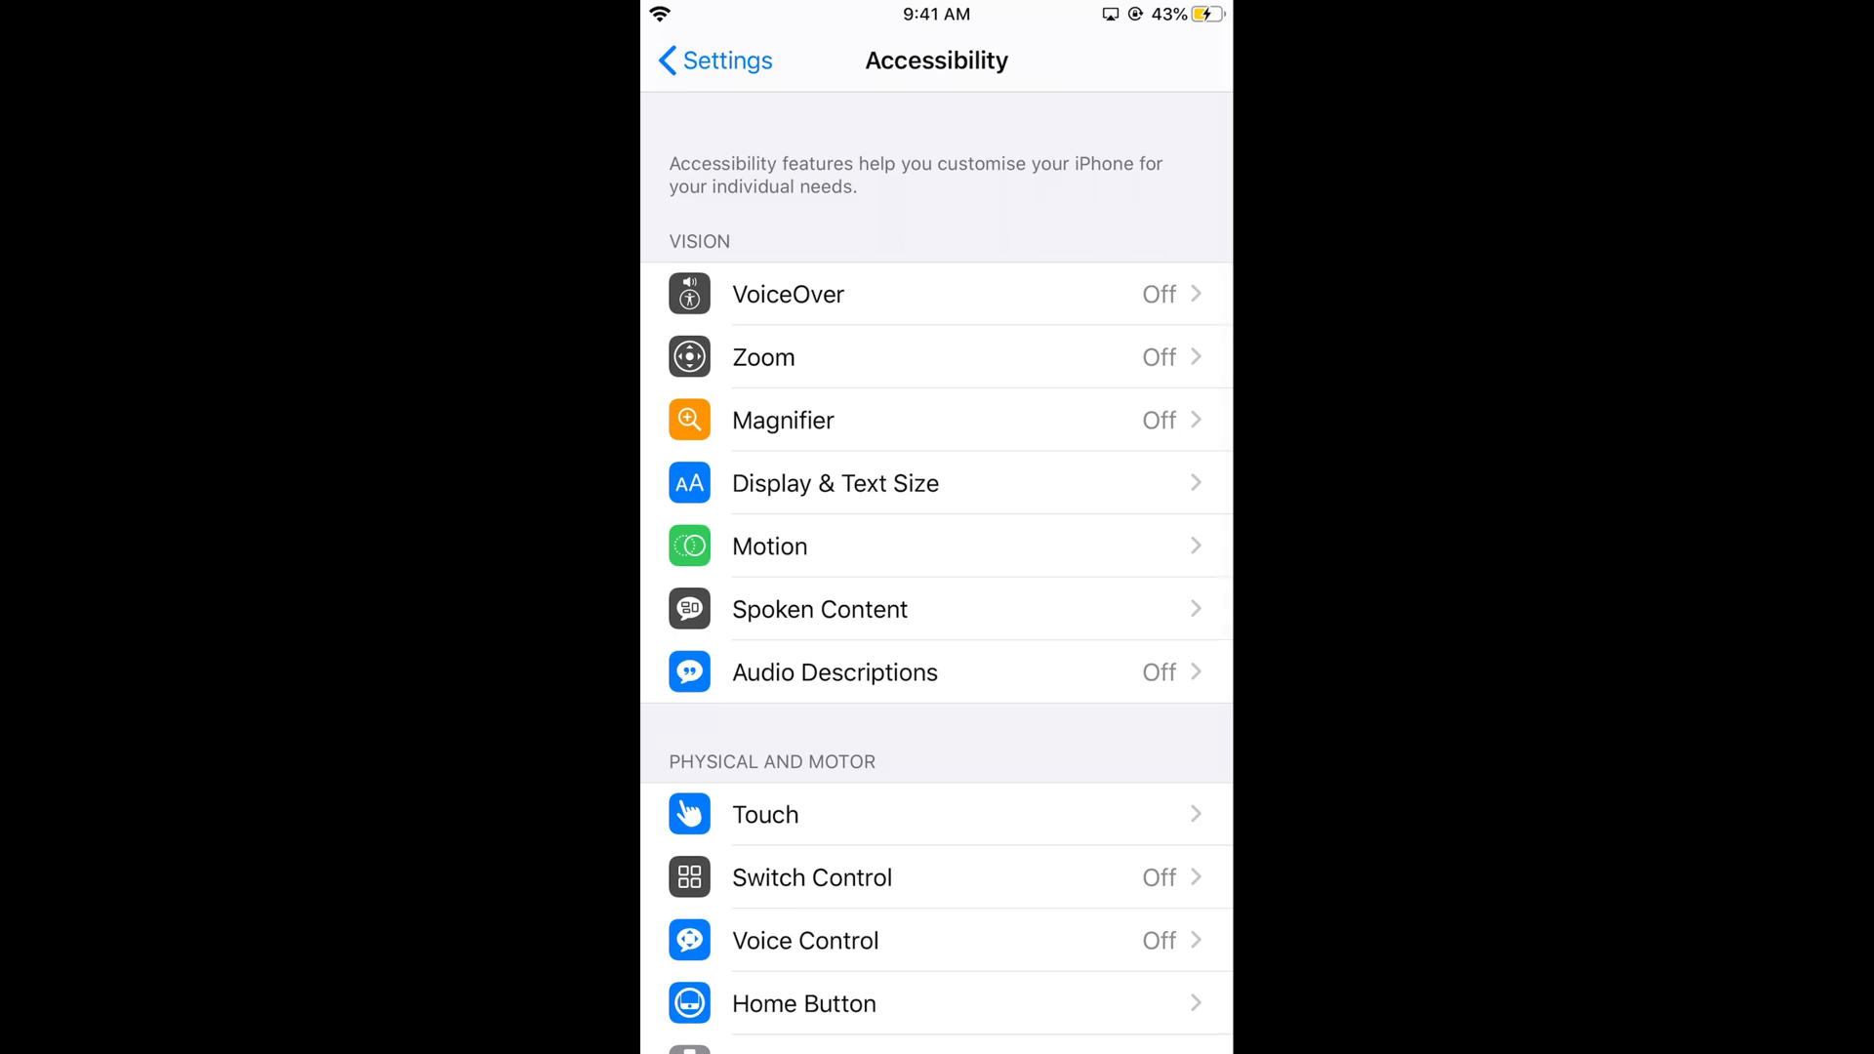
scroll(937, 586, "down", 5)
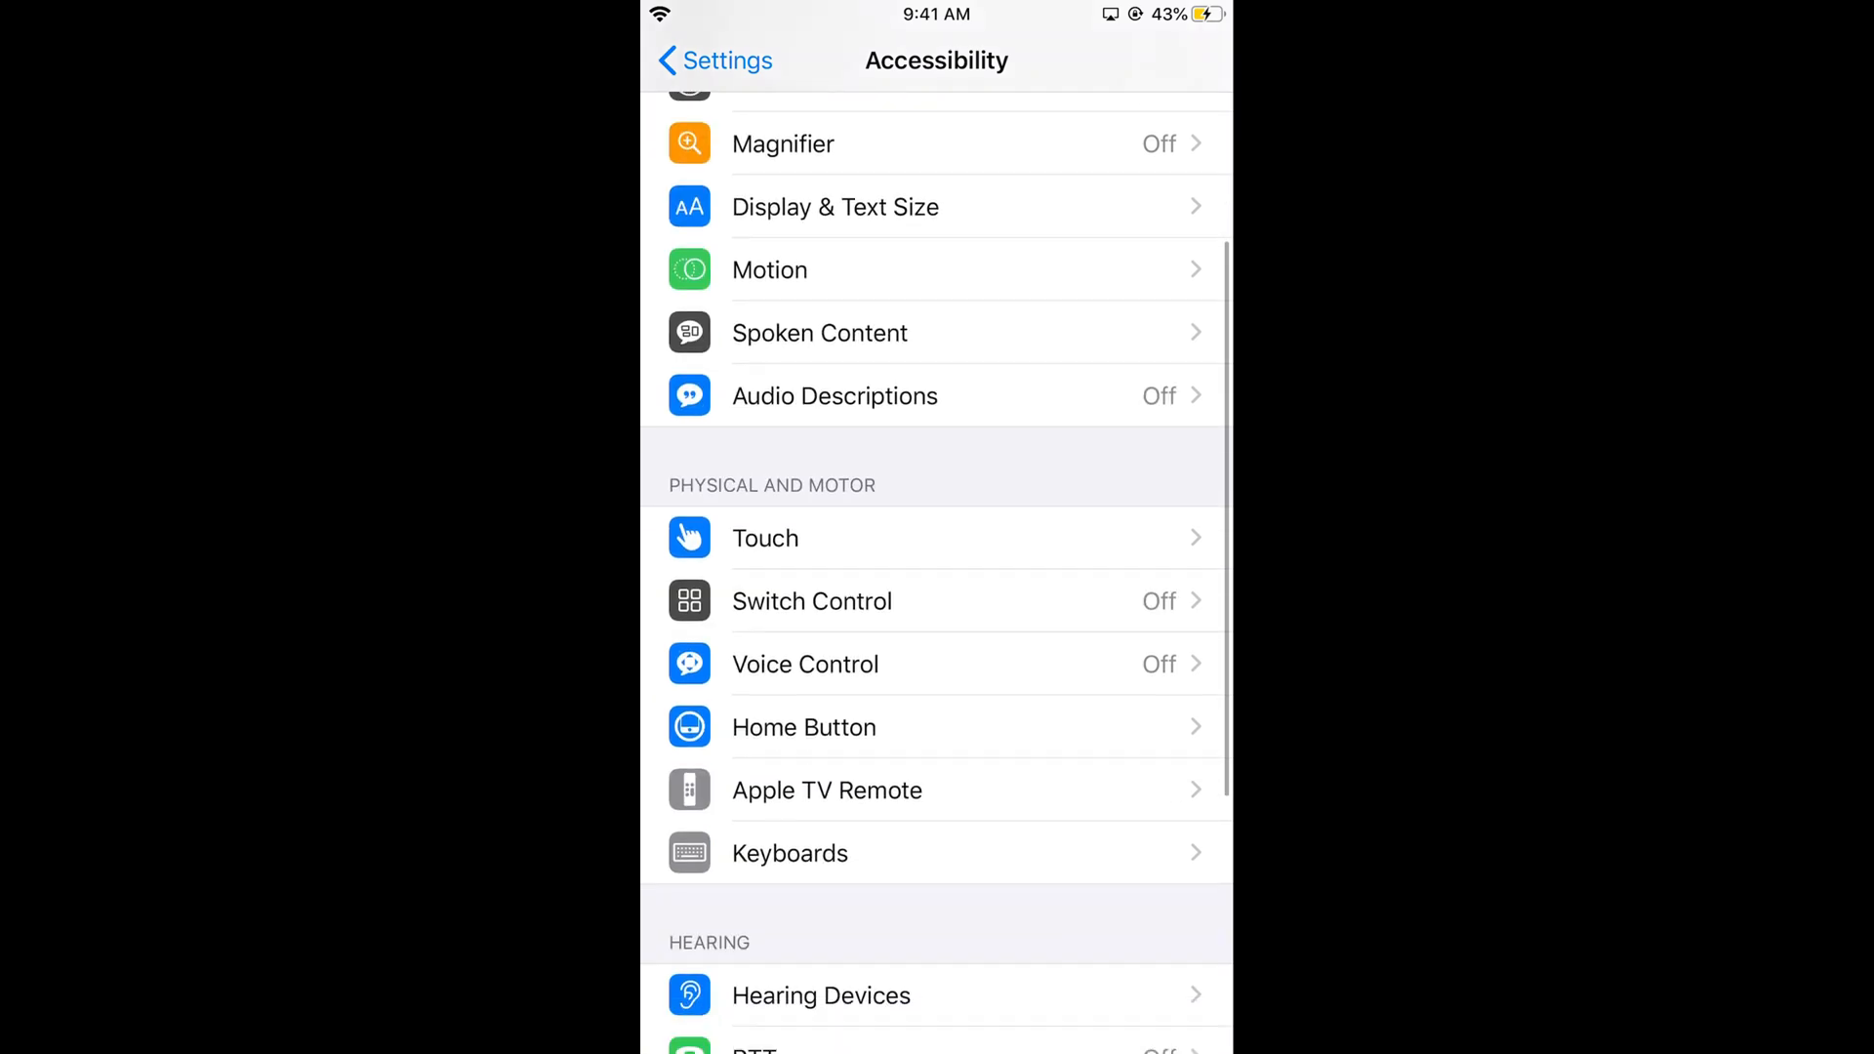
scroll(937, 586, "down", 5)
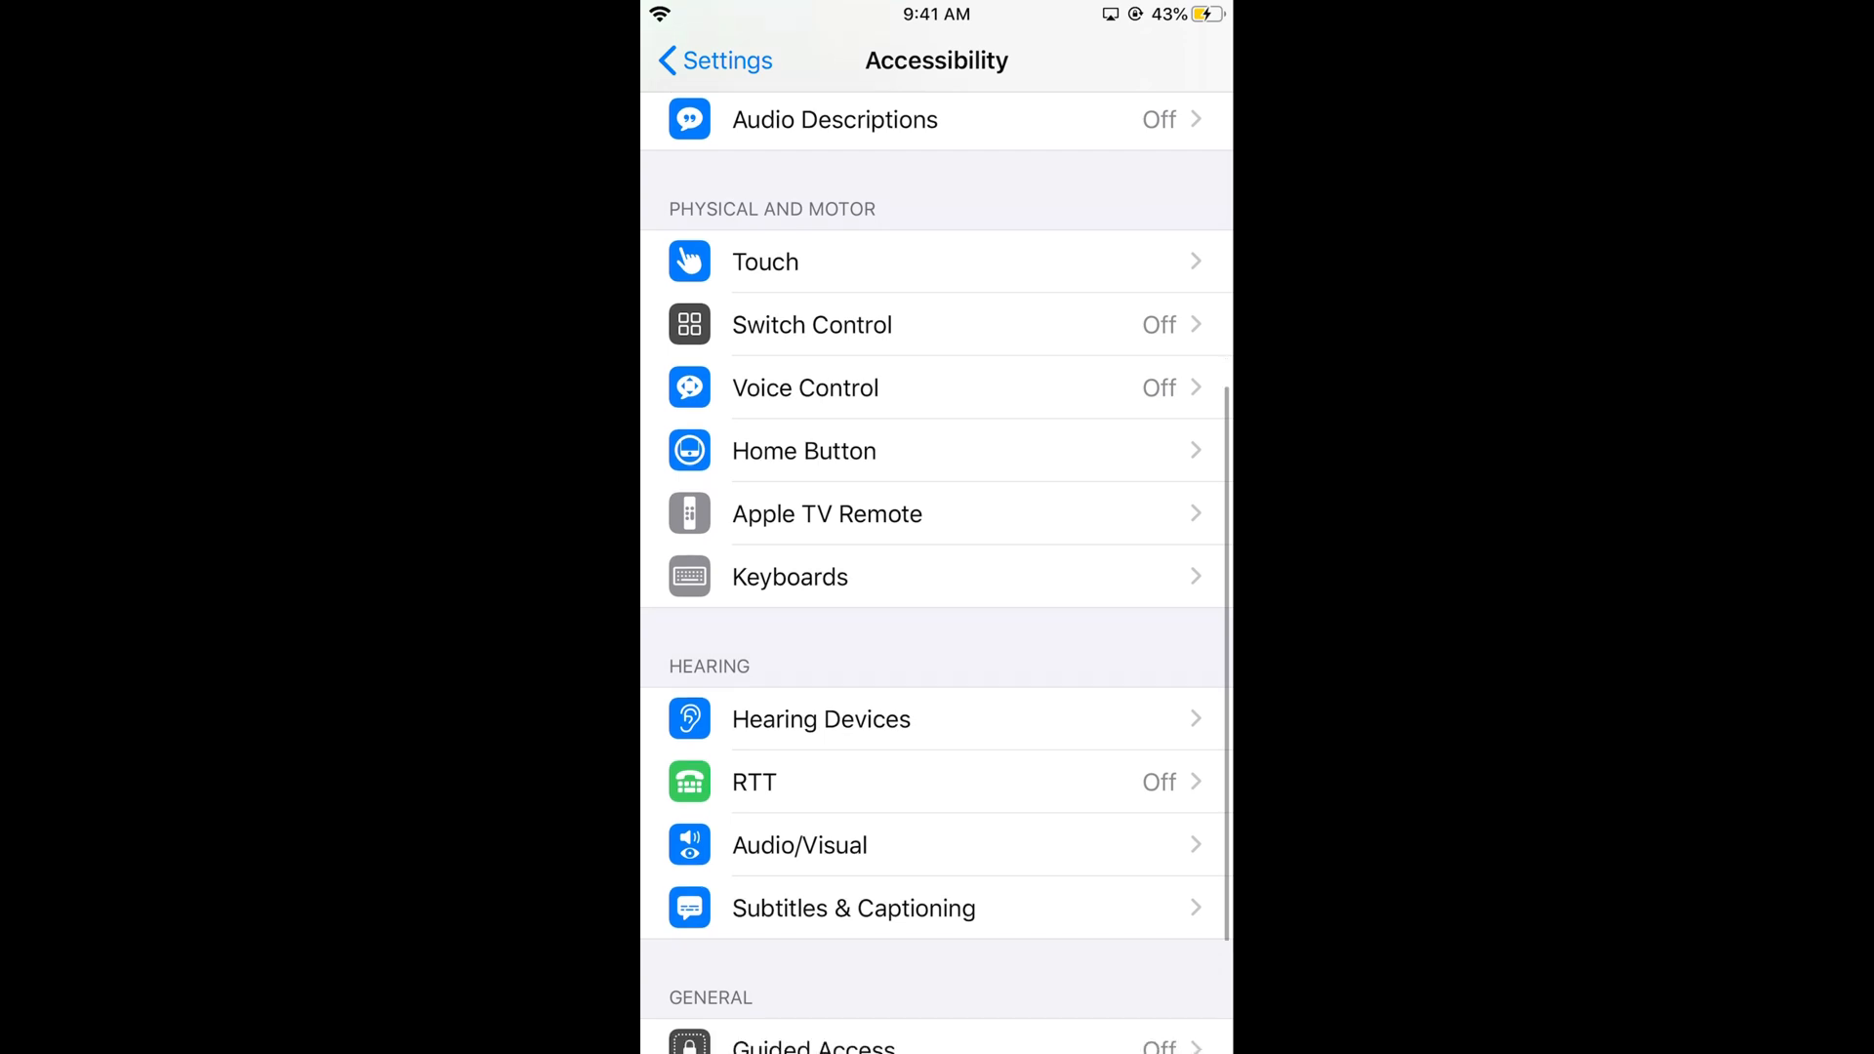
scroll(938, 586, "down", 5)
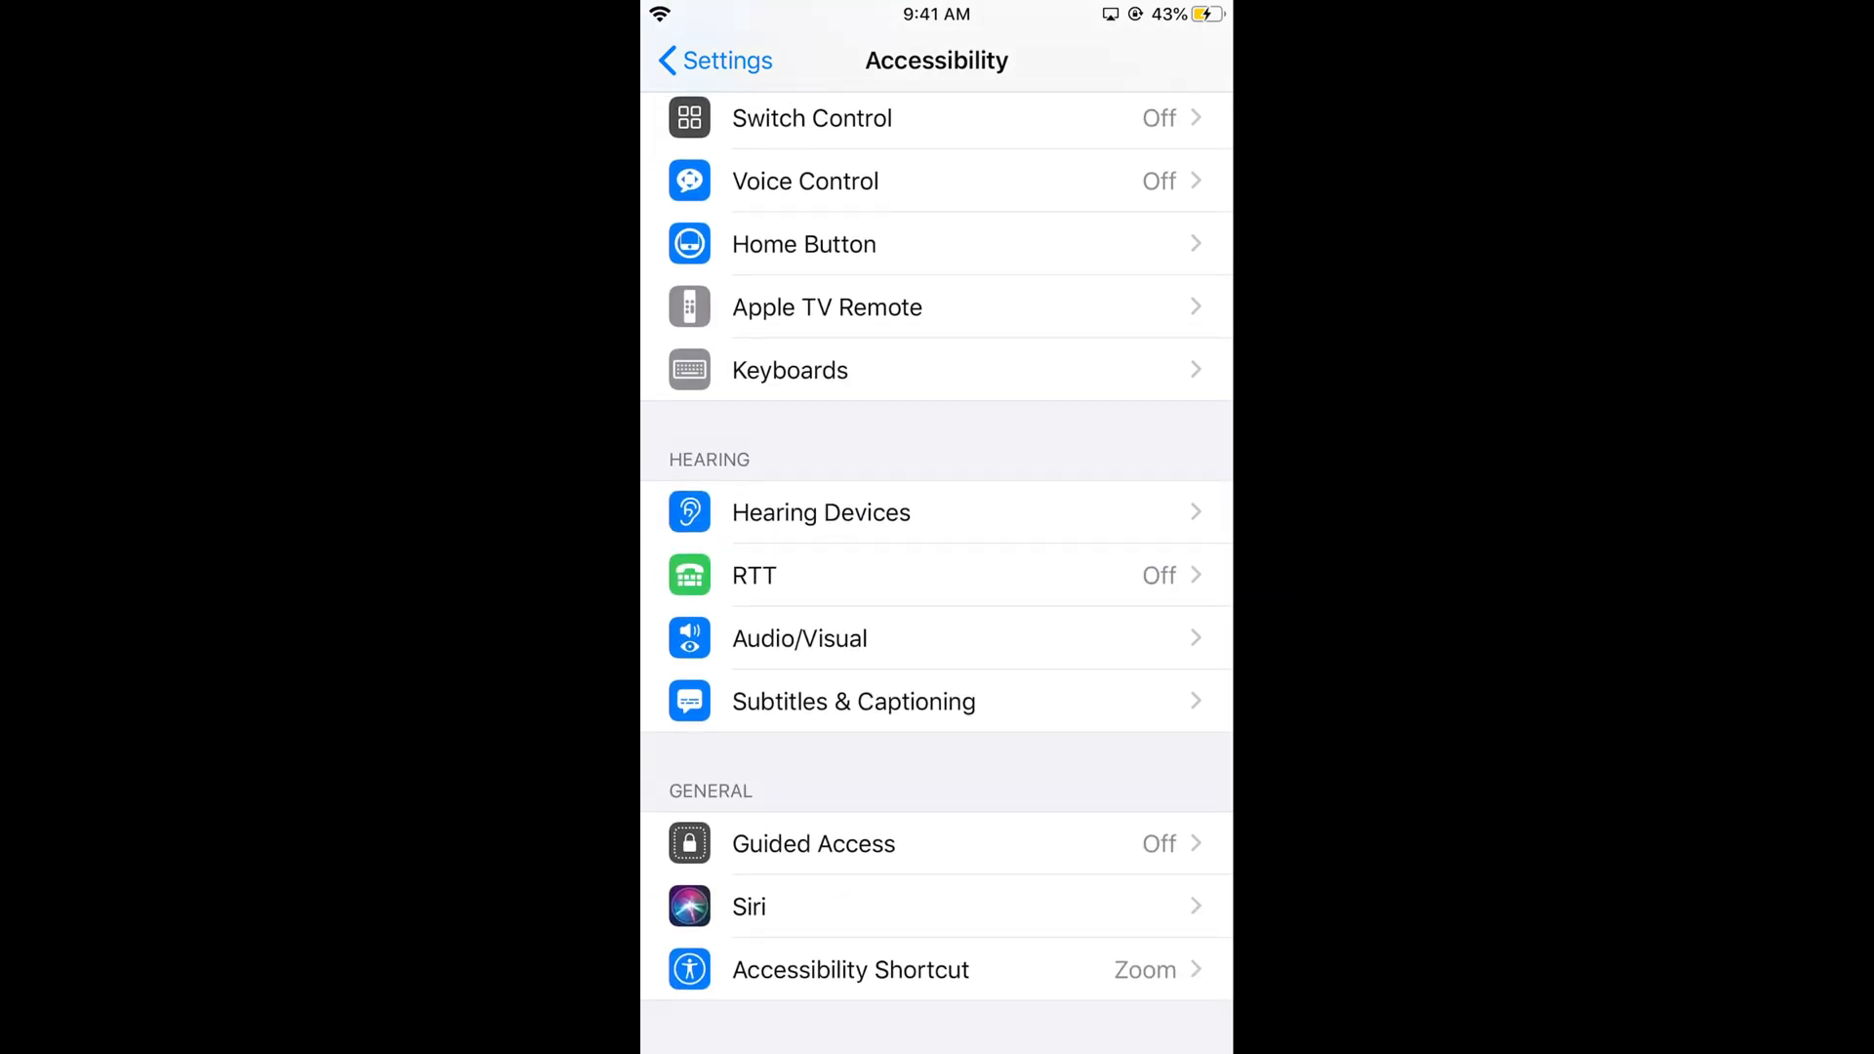
scroll(937, 585, "up", 4)
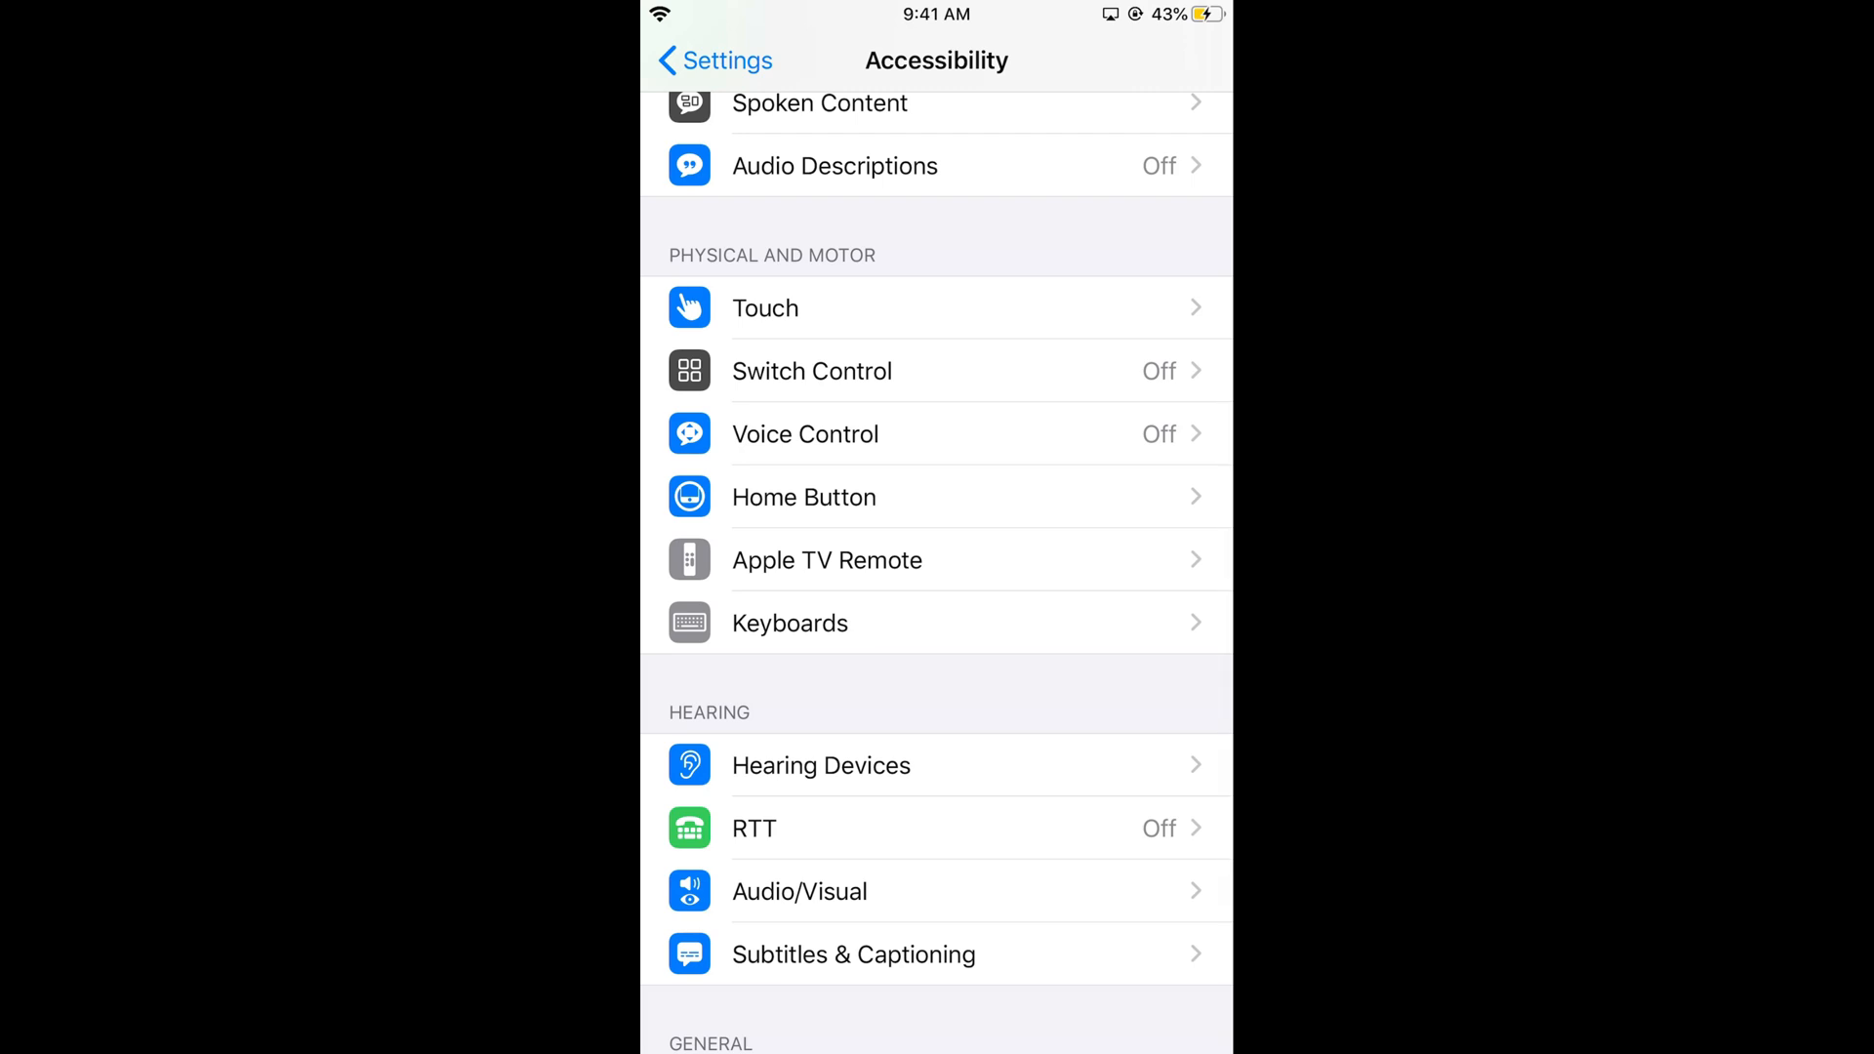
left_click(717, 60)
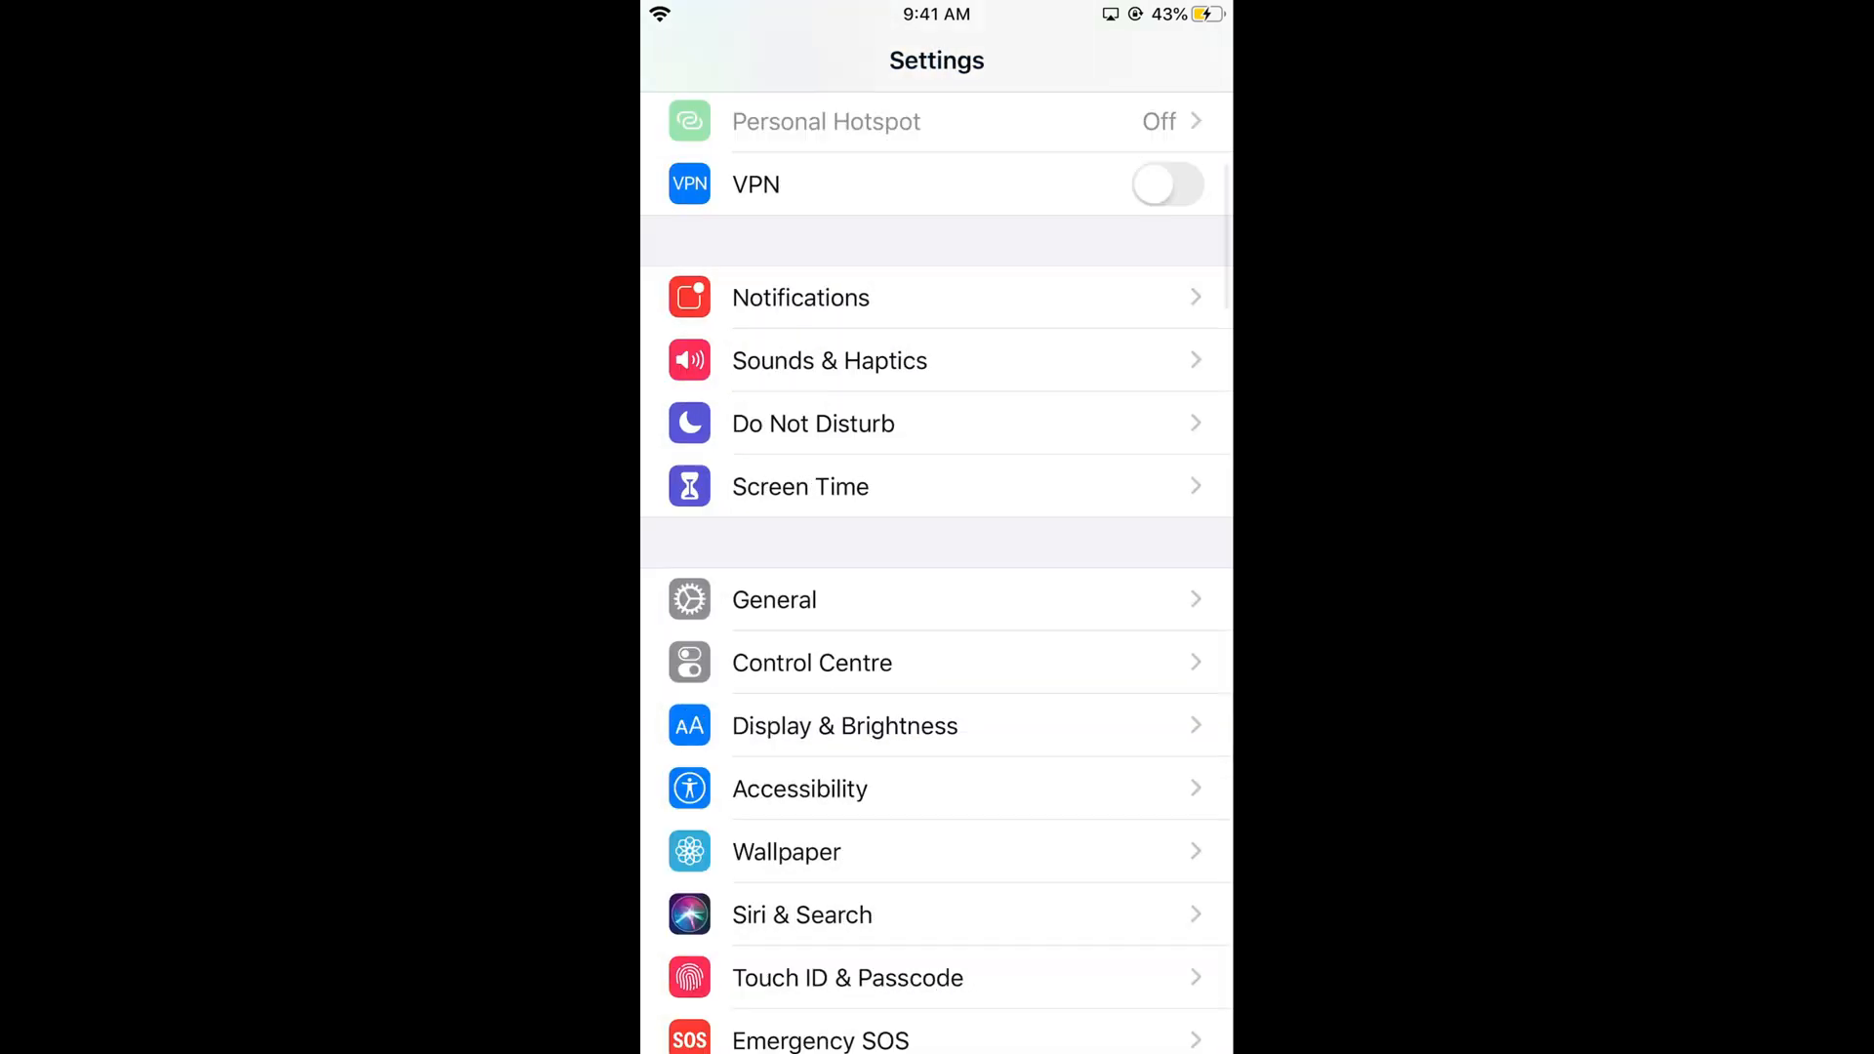
scroll(937, 587, "up", 8)
scroll(937, 586, "down", 8)
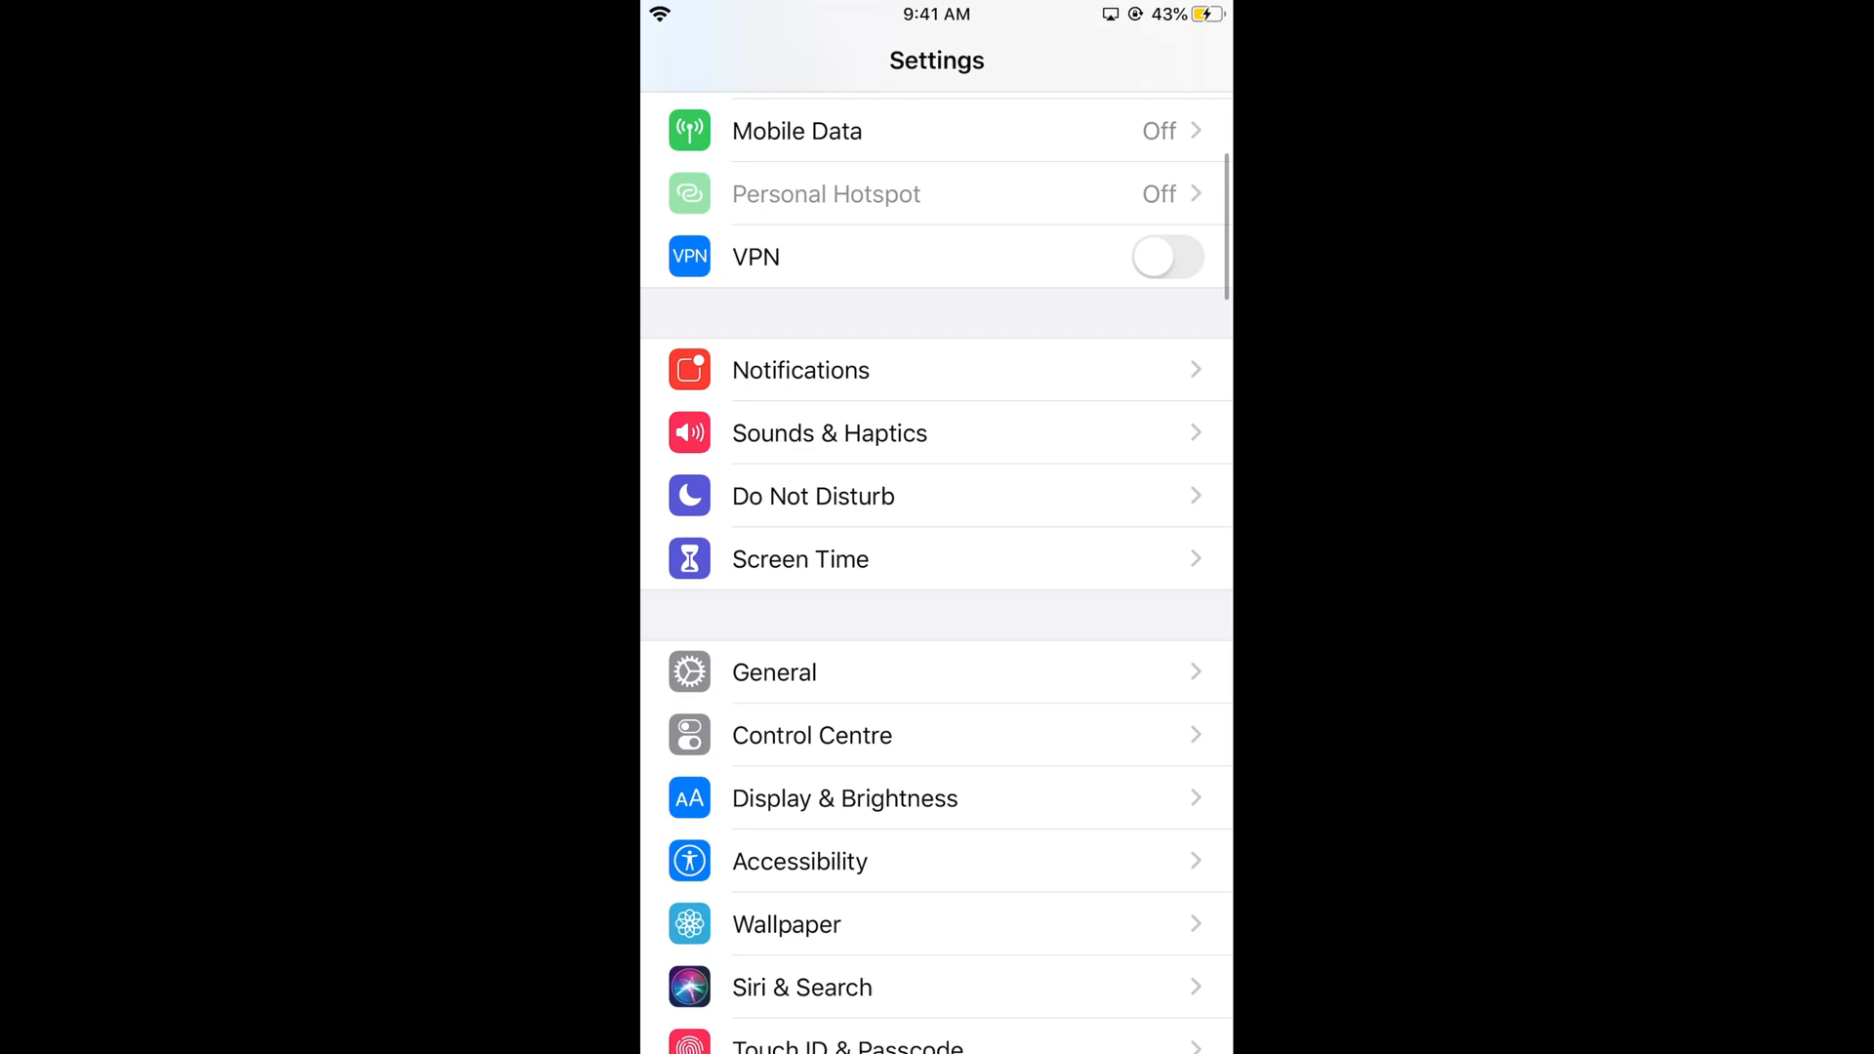
scroll(937, 587, "down", 3)
left_click(938, 708)
scroll(937, 586, "down", 5)
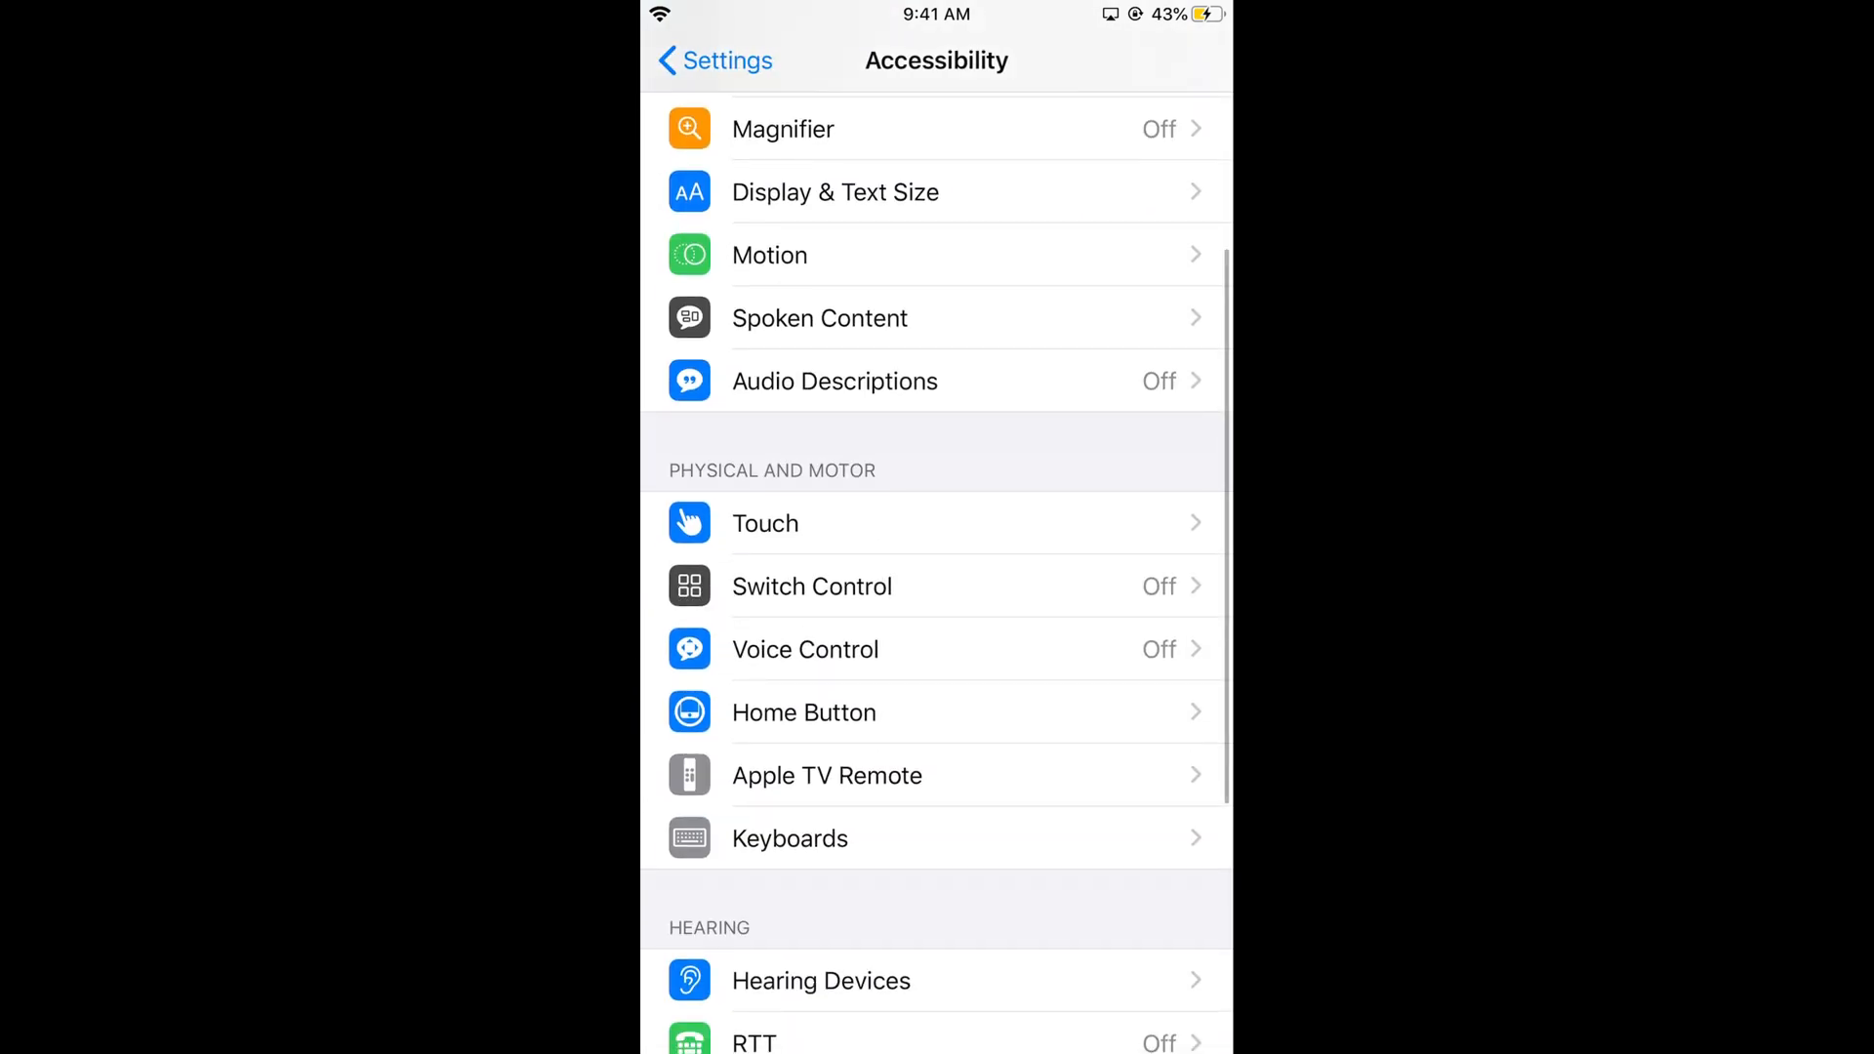
- Run Set Up Voice Control through the command list and data-sharing prompt so files begin downloading
left_click(937, 649)
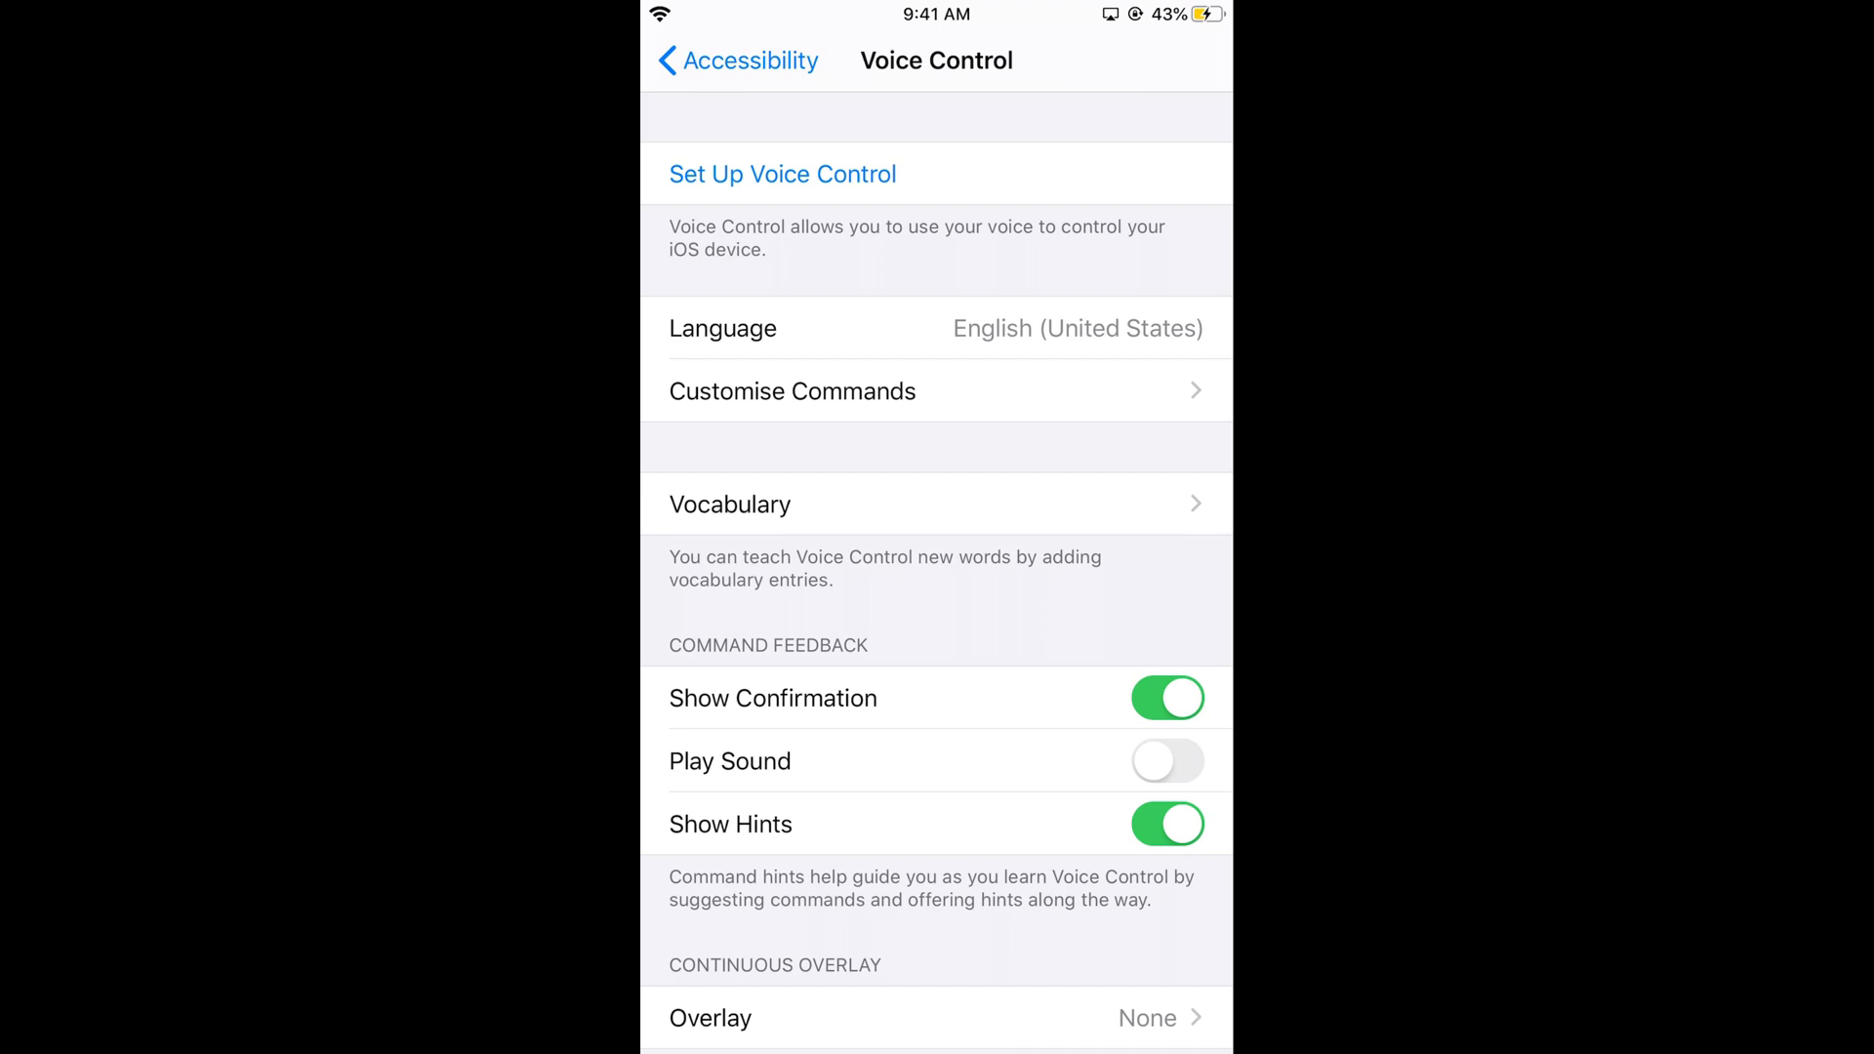
left_click(783, 175)
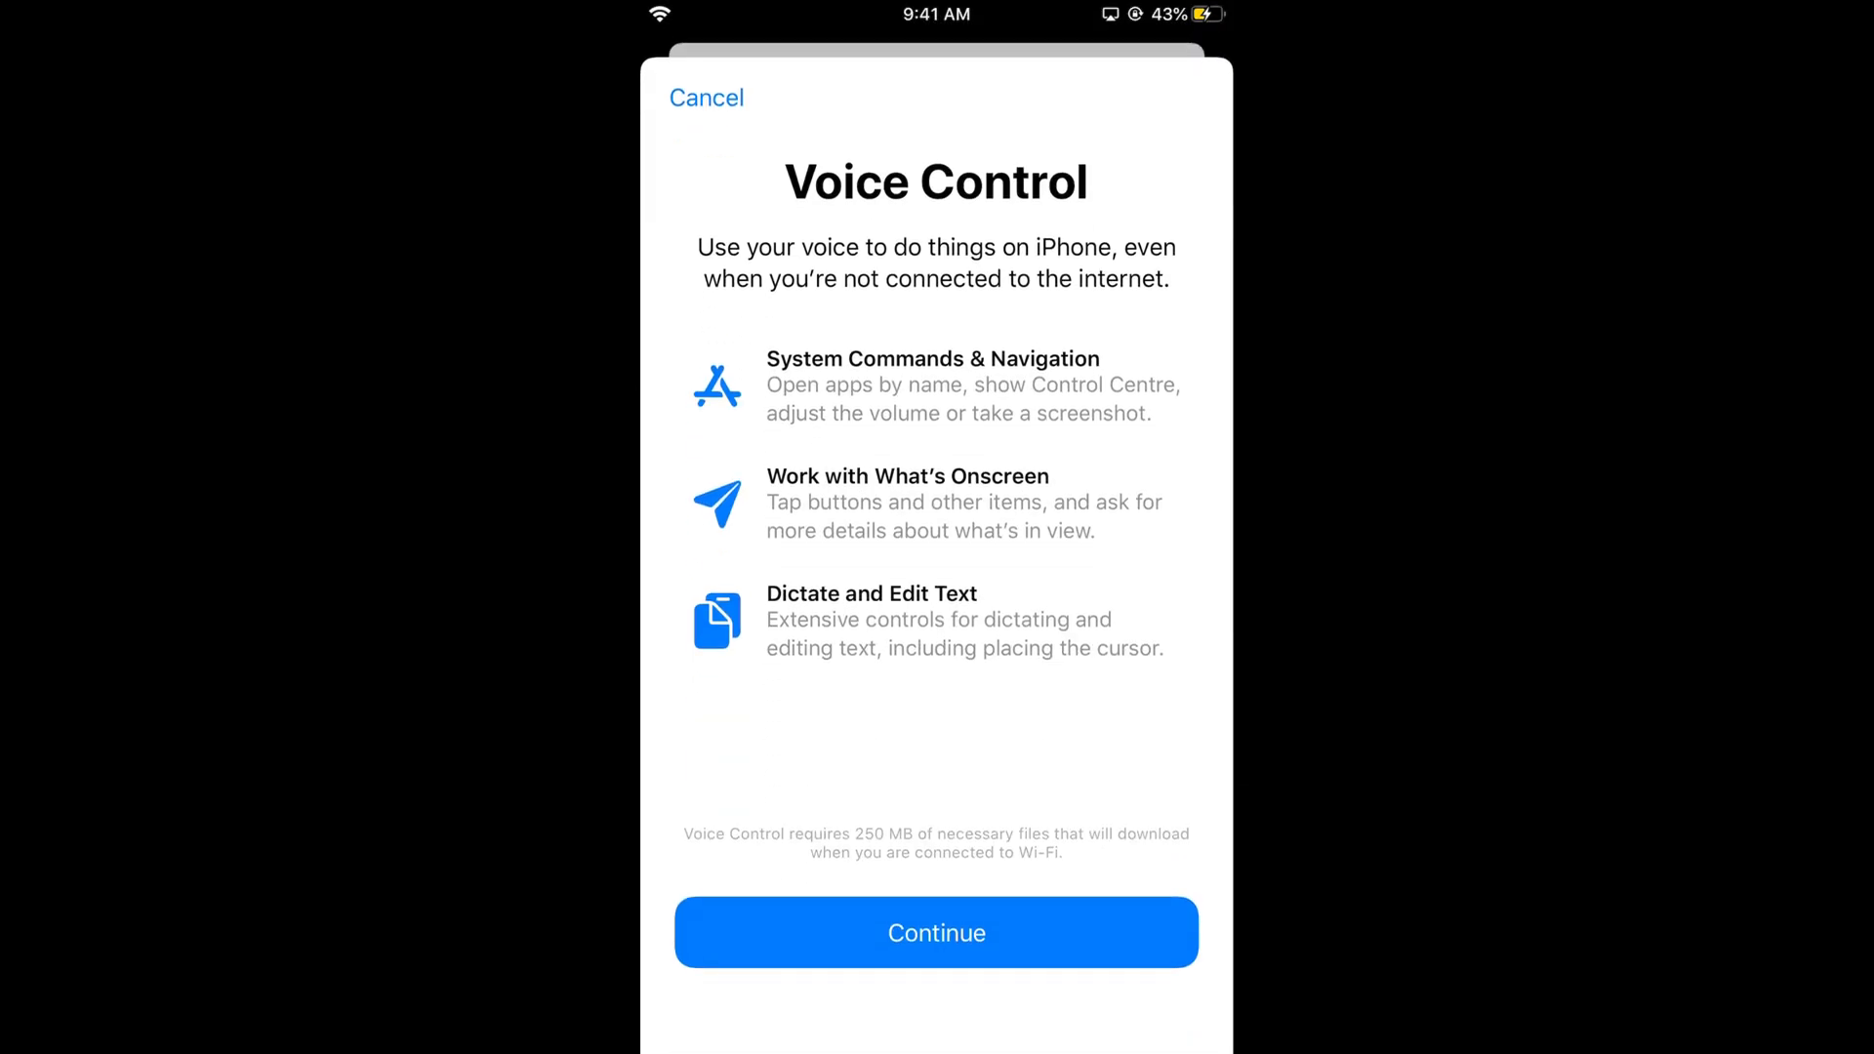
left_click(938, 933)
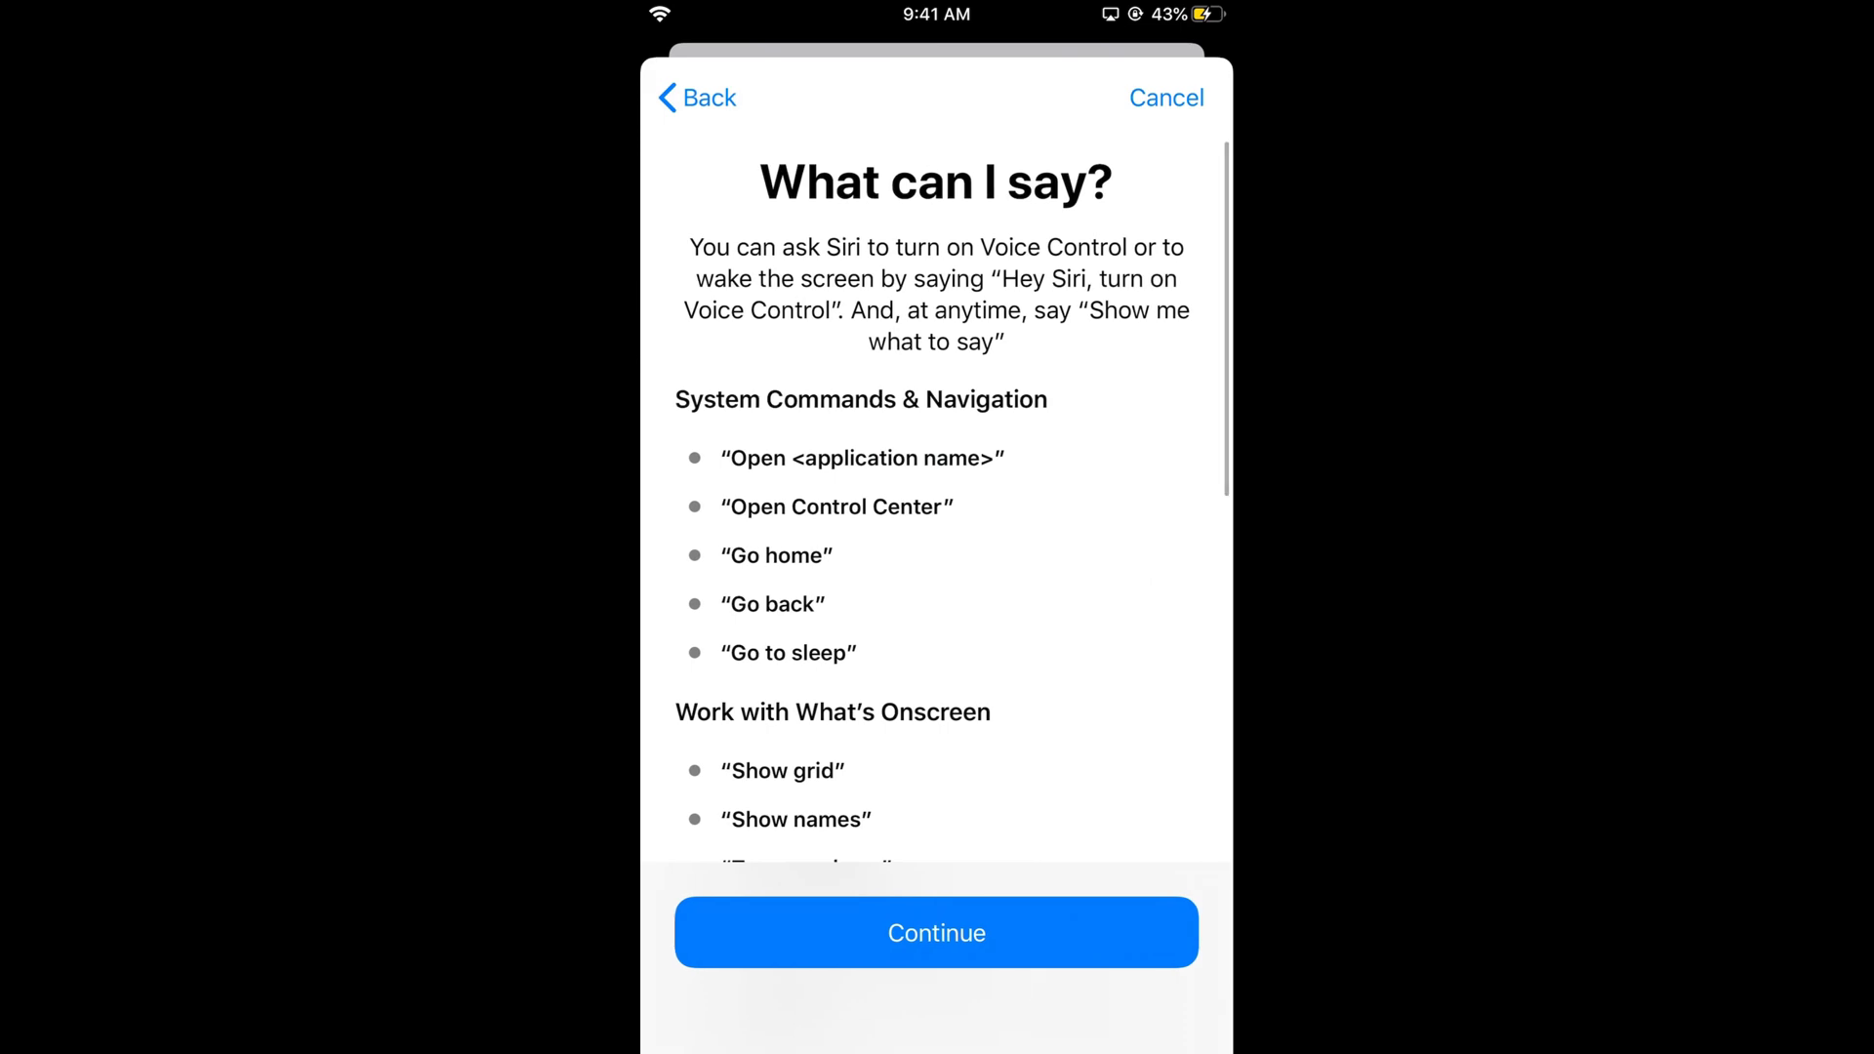
scroll(938, 513, "down", 5)
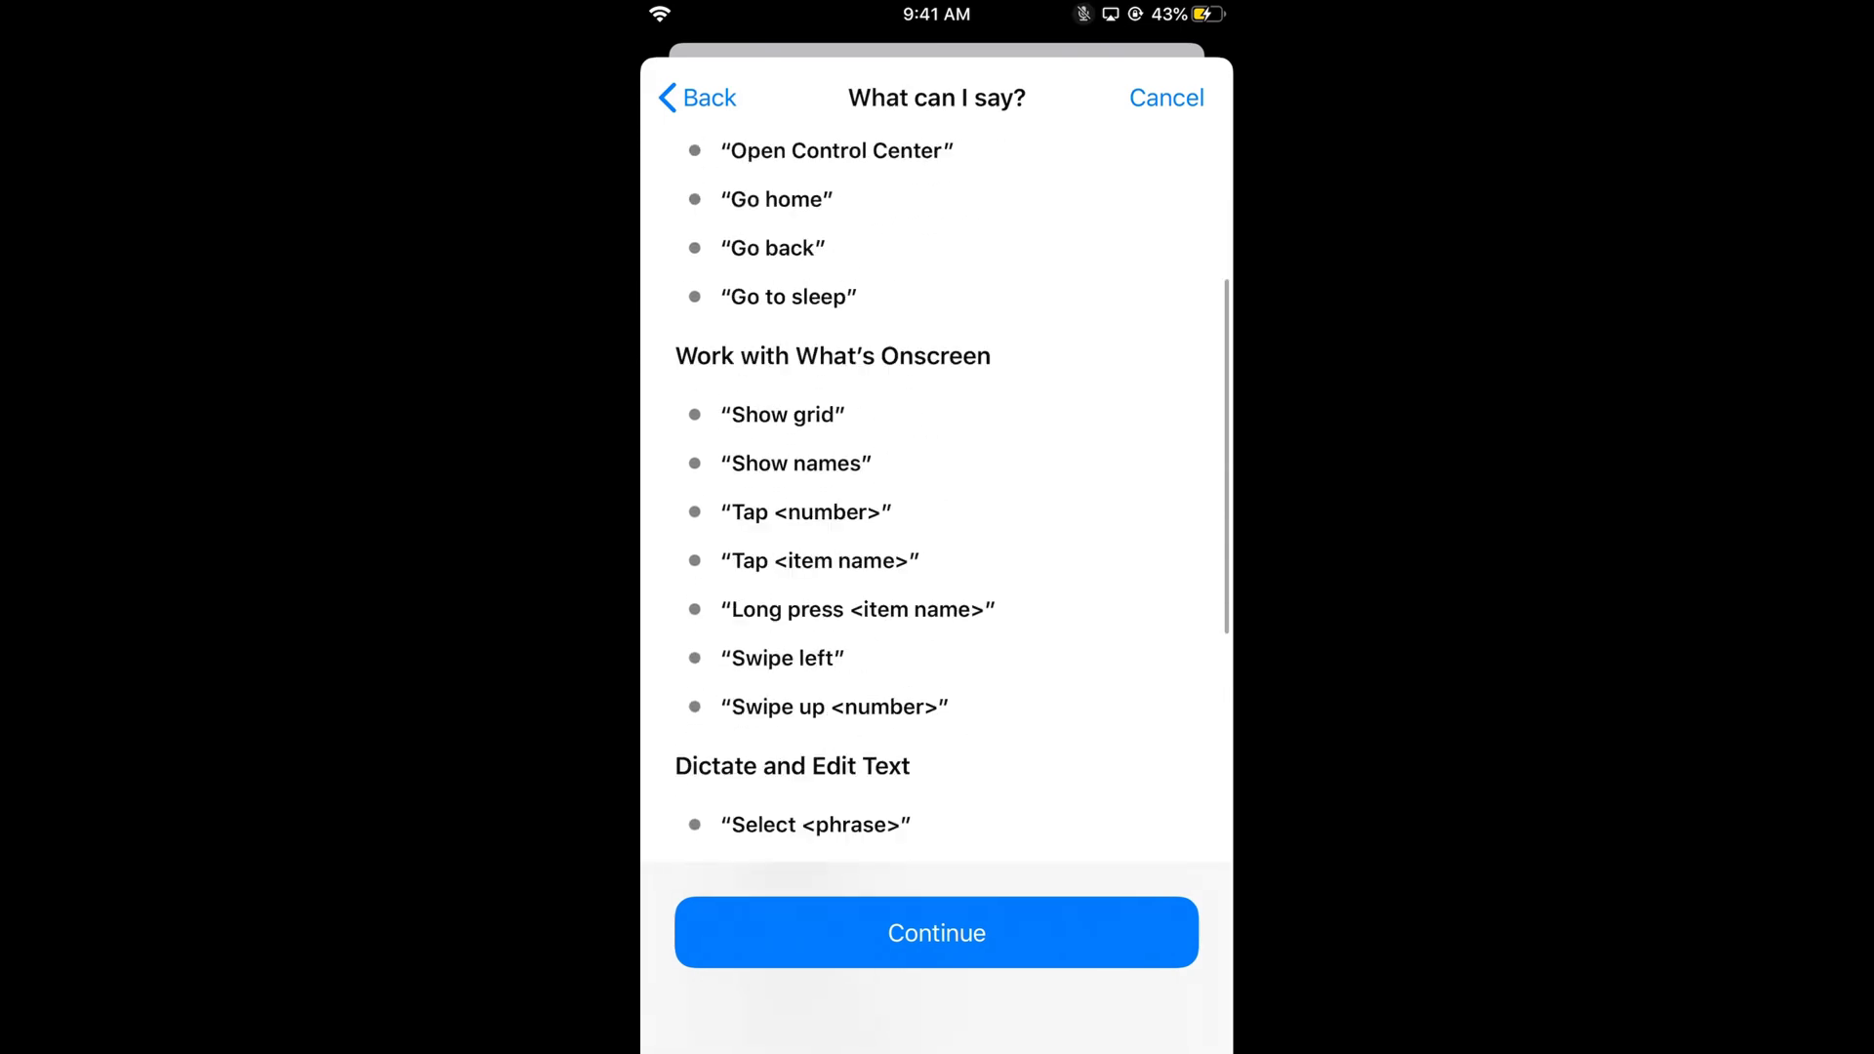
scroll(937, 512, "up", 5)
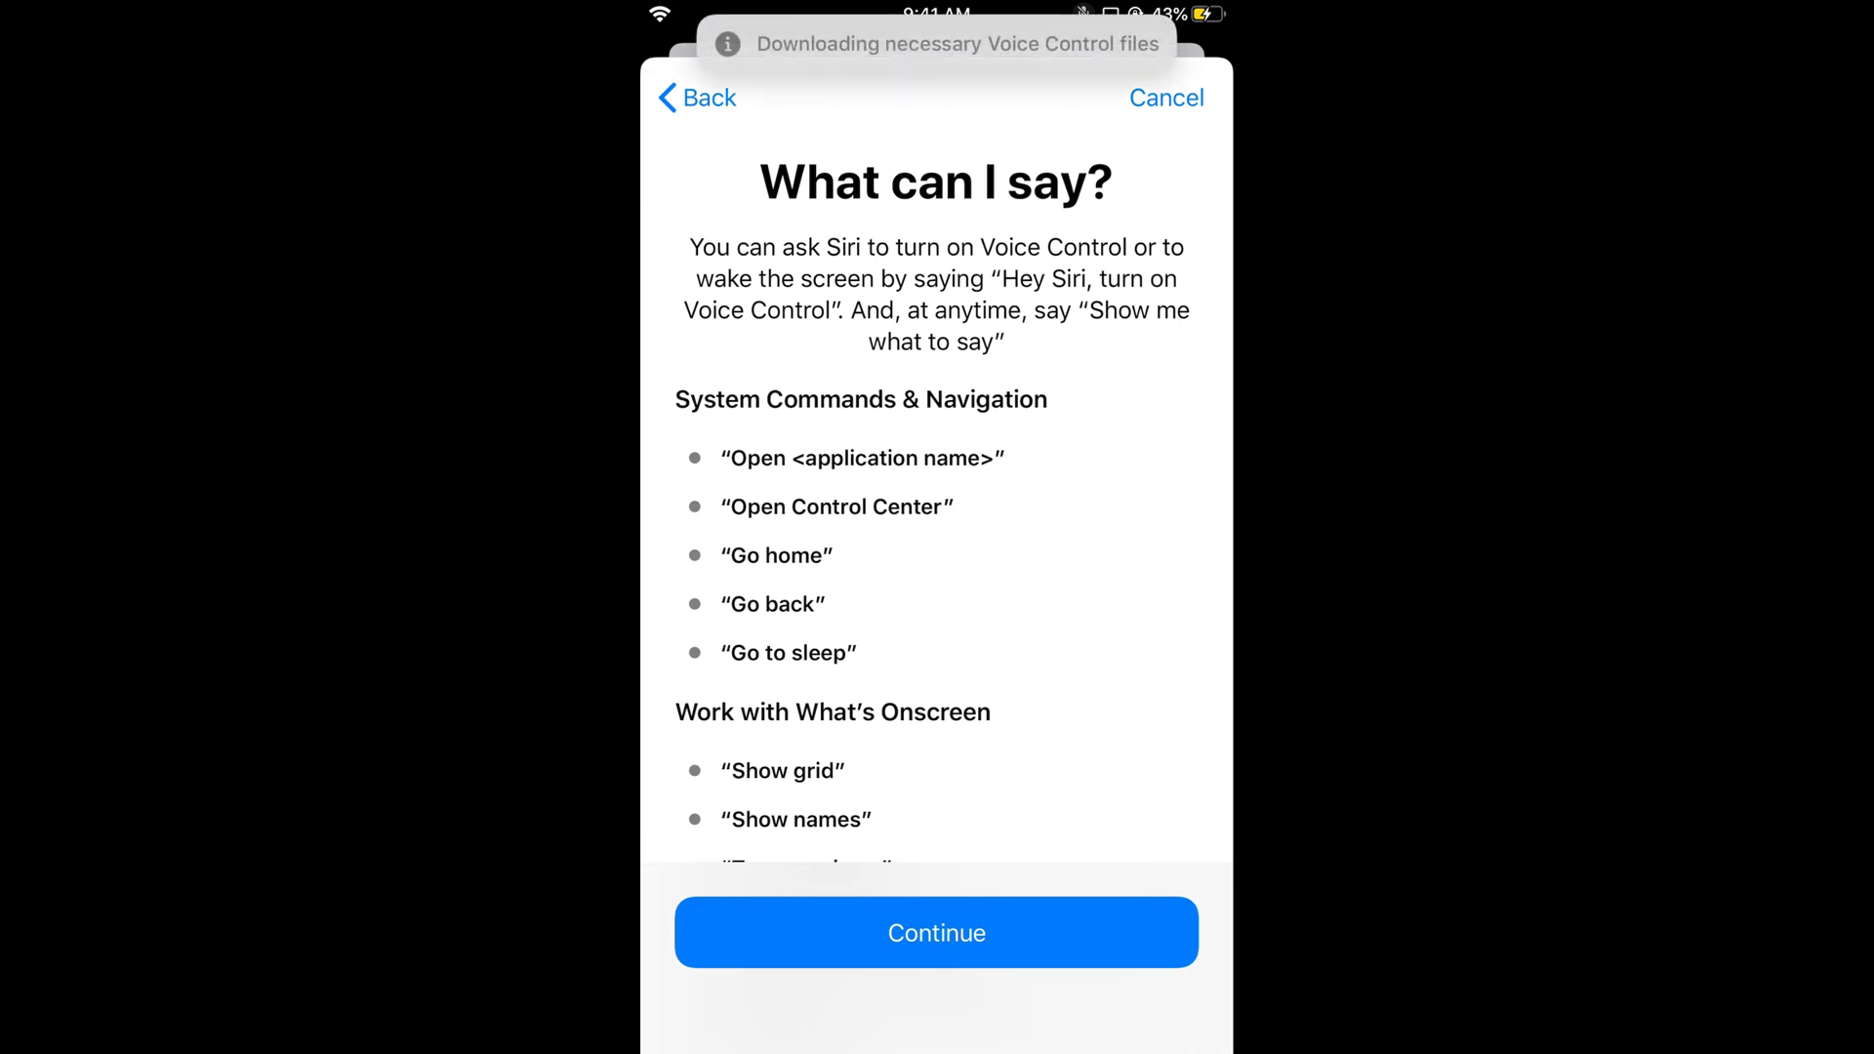
scroll(937, 587, "down", 5)
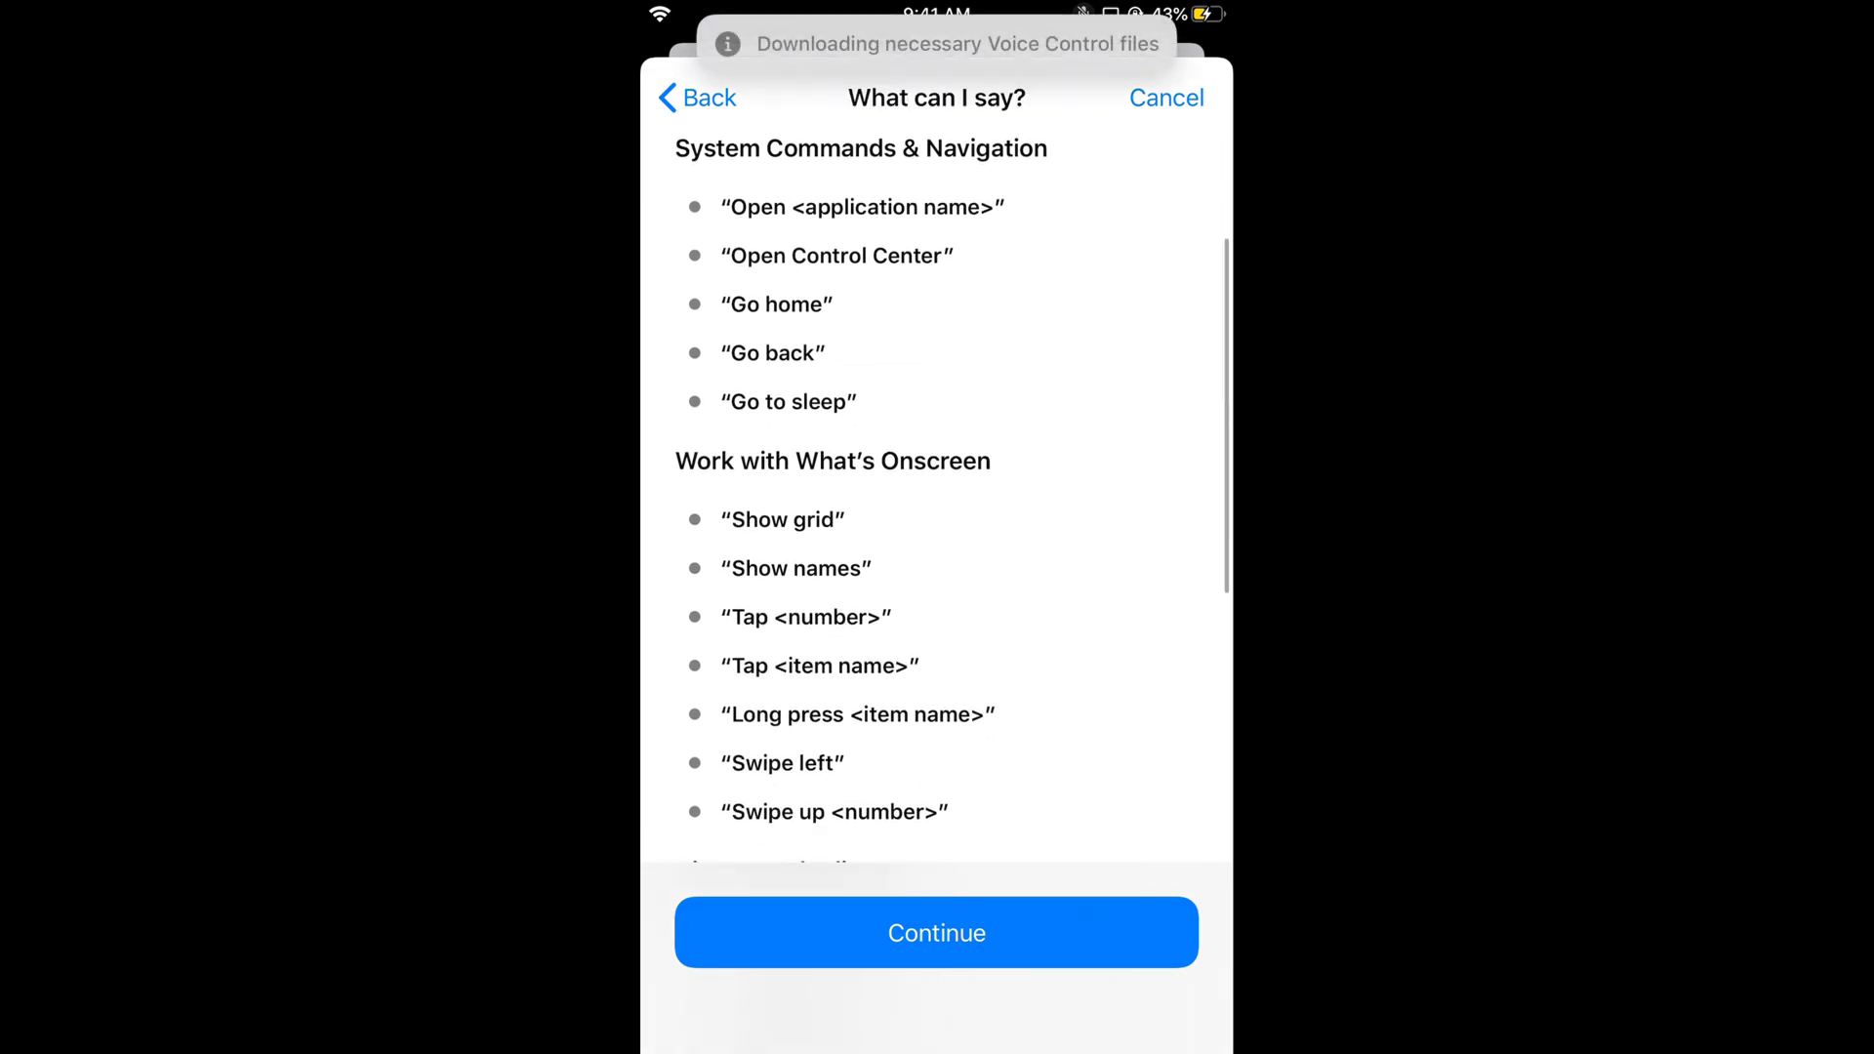
scroll(938, 586, "down", 5)
scroll(937, 585, "down", 5)
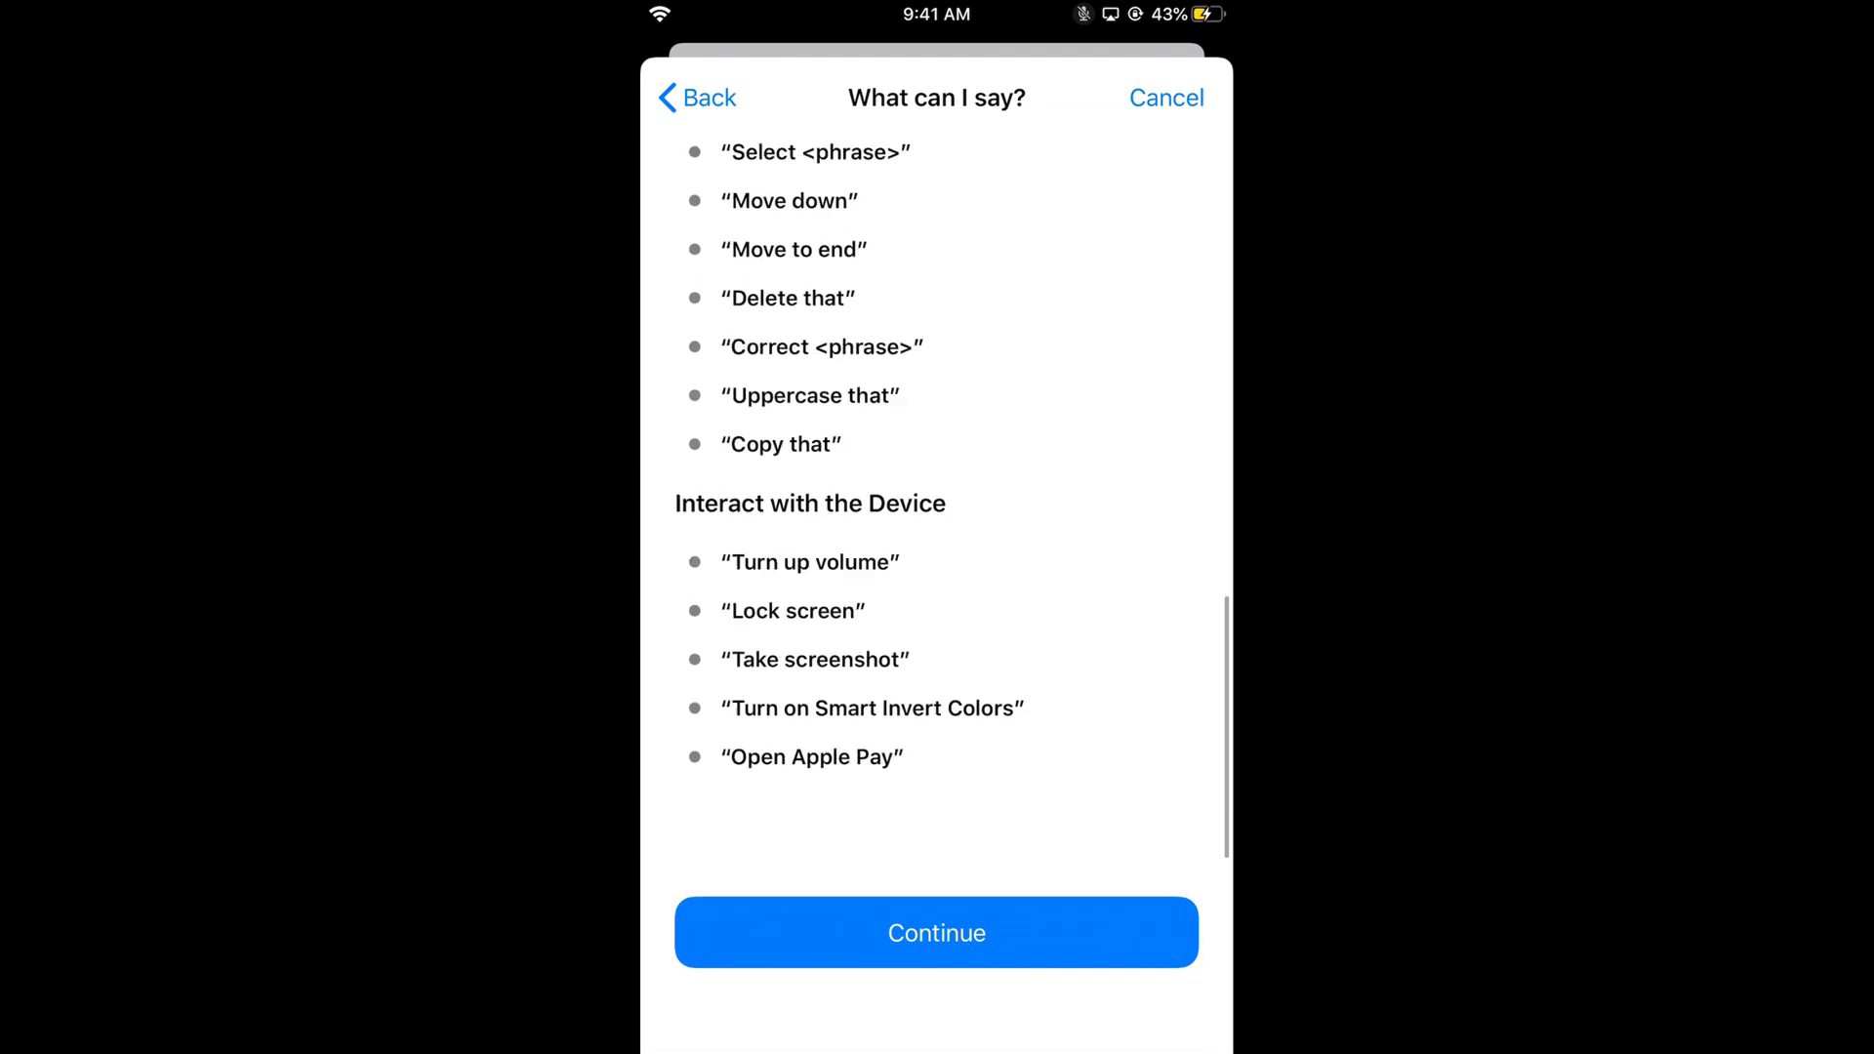
scroll(937, 586, "up", 5)
scroll(937, 587, "up", 5)
scroll(937, 586, "down", 10)
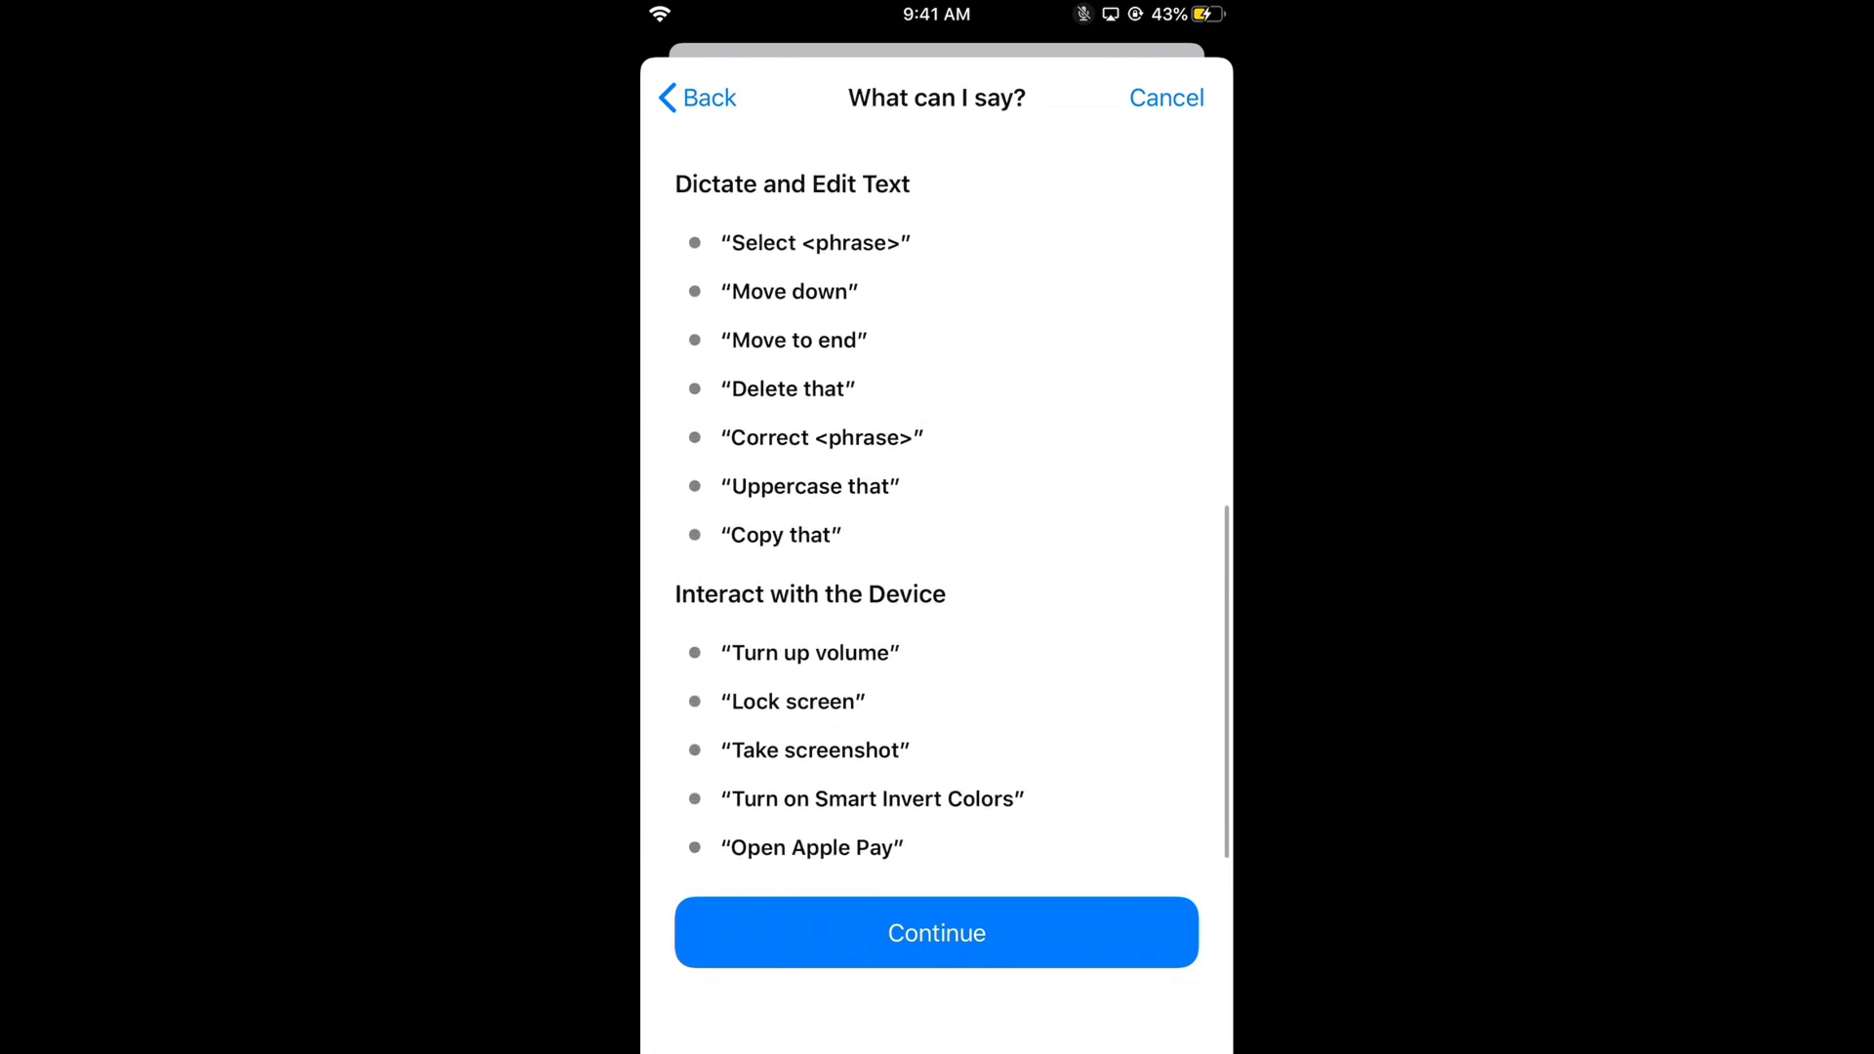
left_click(937, 933)
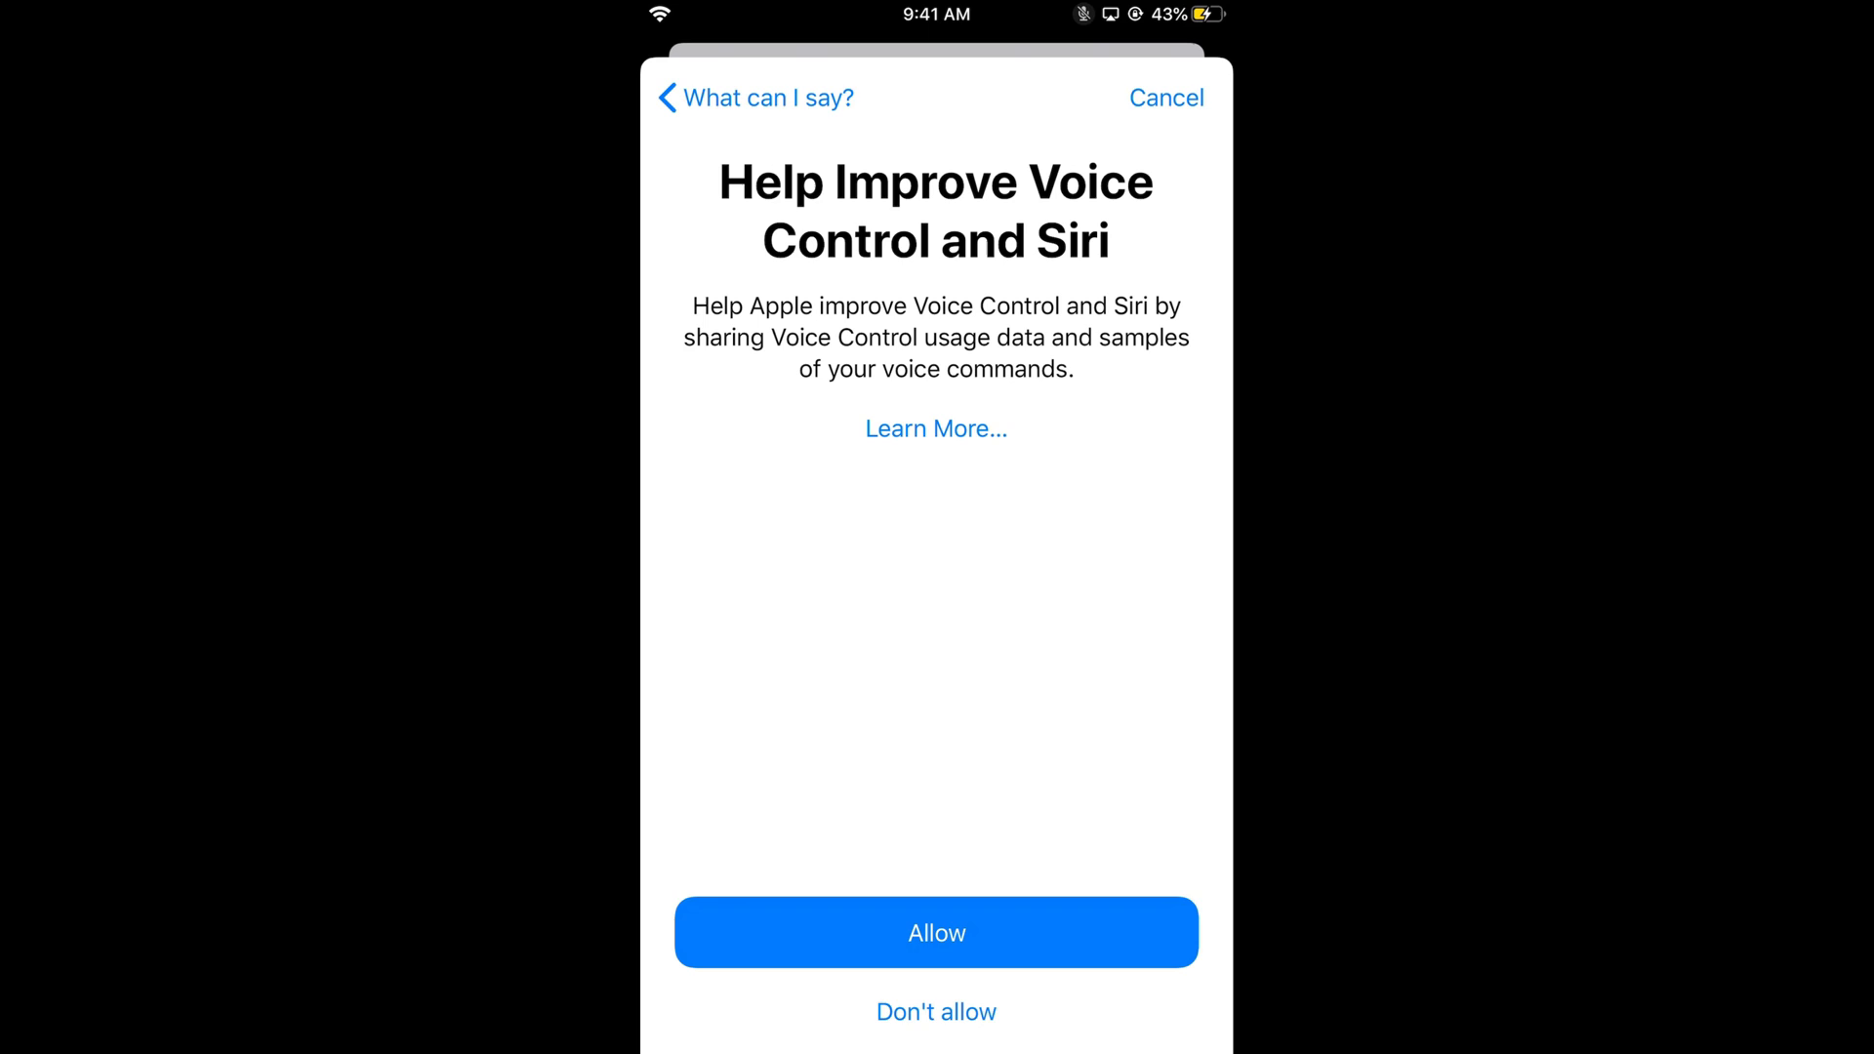
left_click(938, 932)
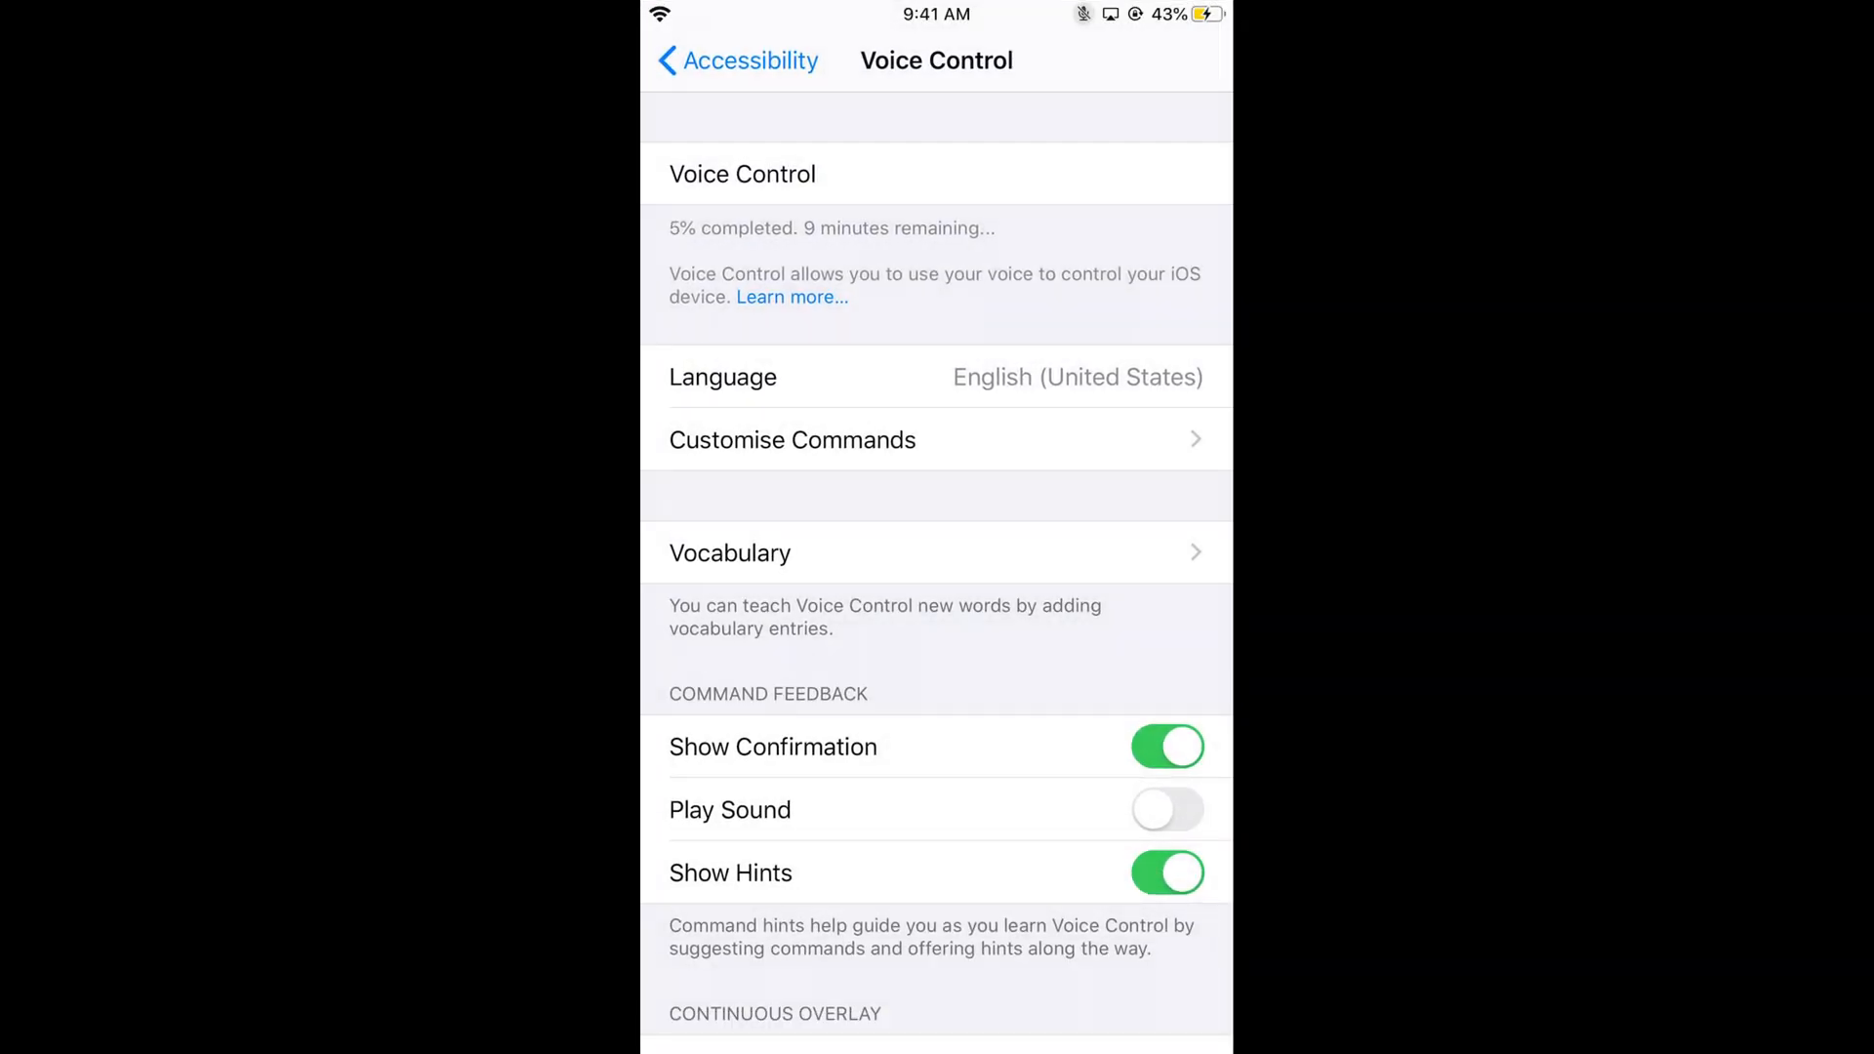